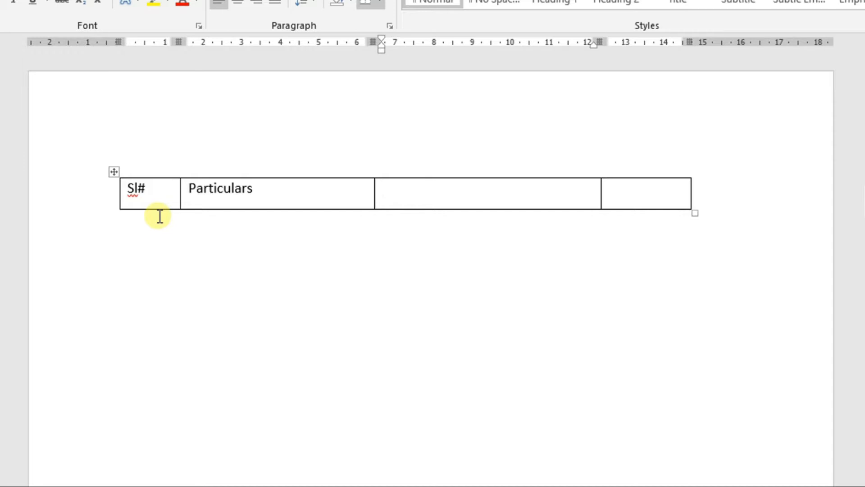
Enter the headings Details and Amount in the last two columns of the table's header row
text(Details)
key(Tab)
text(Amu)
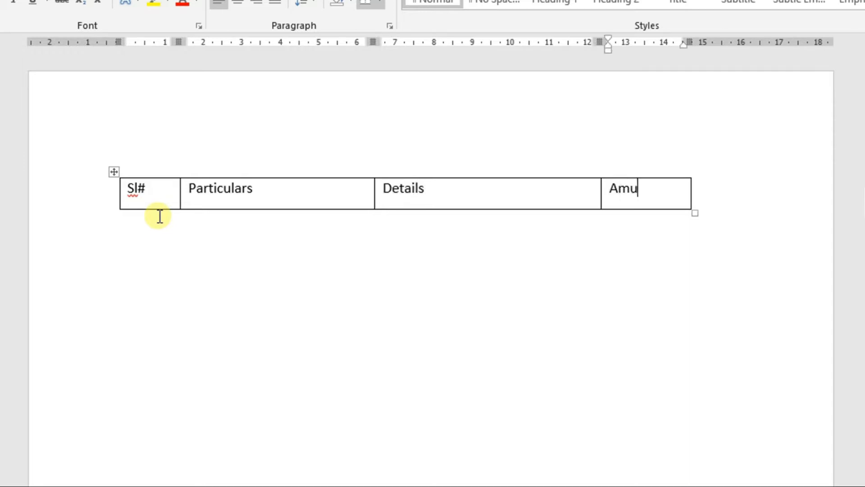
key(BackSpace)
text(ount)
Add two rows below the header and number them 1 and 2 in the Sl# column
key(Tab)
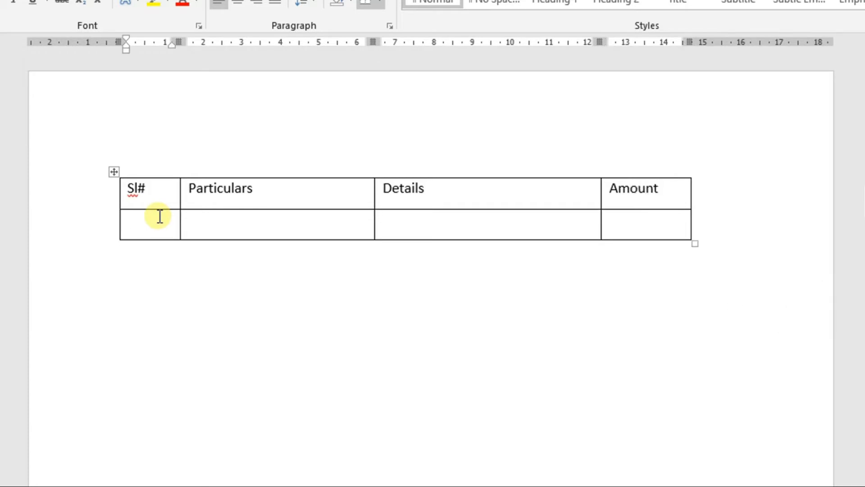
text(1)
key(Tab)
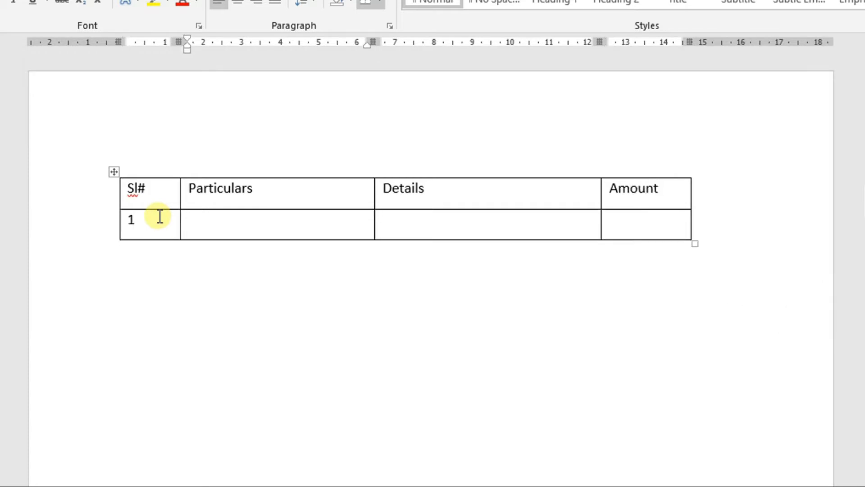
key(Tab)
key(Tab)
key(Tab)
key(Tab)
key(Tab)
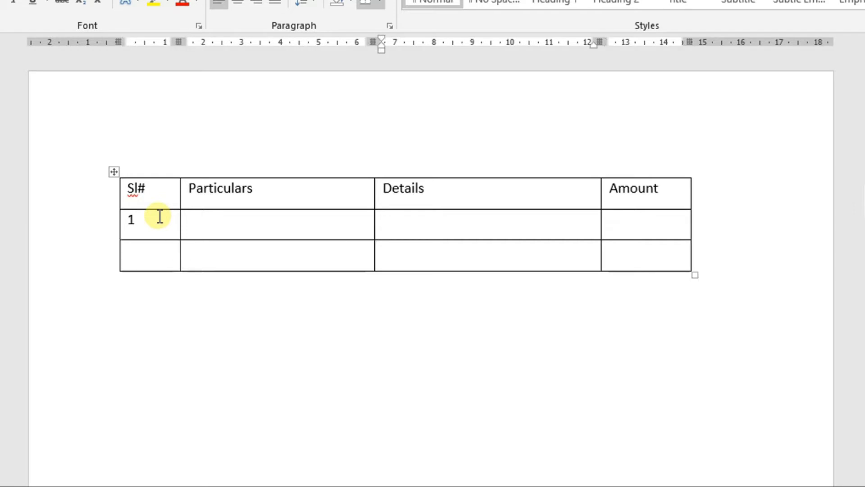
key(shift+Tab)
key(shift+Tab)
text(2)
Add another row to the end of the table and number it 3 in the Sl# column
key(Tab)
key(Tab)
key(Tab)
key(Tab)
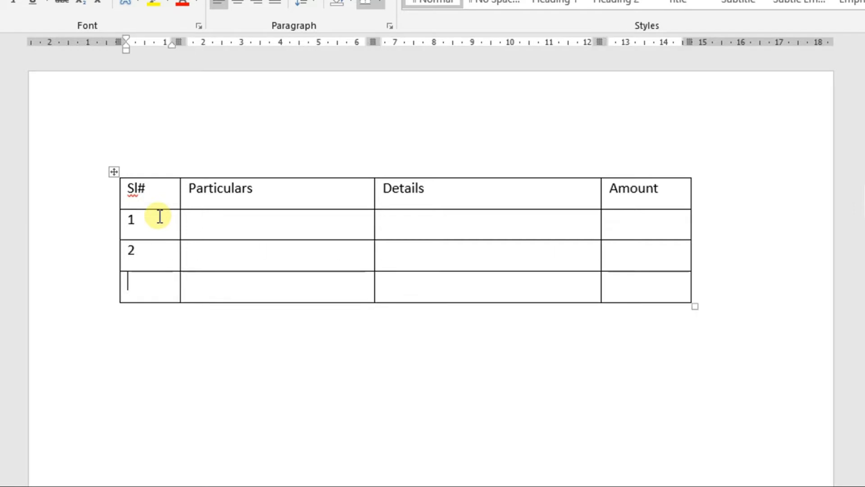
key(Tab)
key(shift+Tab)
text(2)
key(Tab)
key(shift+Tab)
text(3)
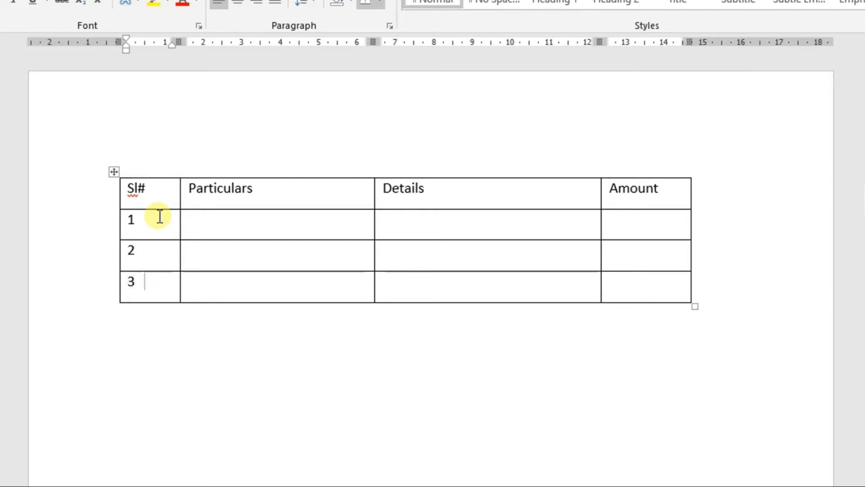
Add three more rows at the end of the table, numbered 4, 5 and 6 in the Sl# column
key(Tab)
key(Tab)
key(Tab)
key(Tab)
text(4)
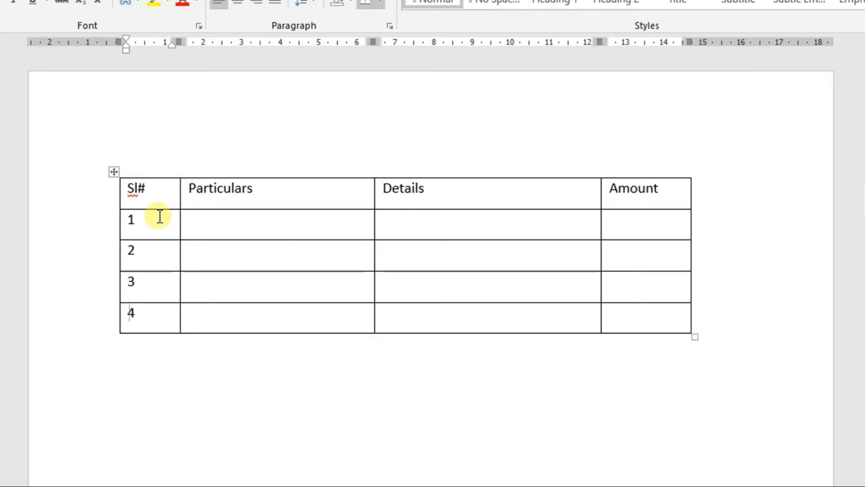
key(Tab)
key(Tab)
key(Tab)
key(Tab)
text(5)
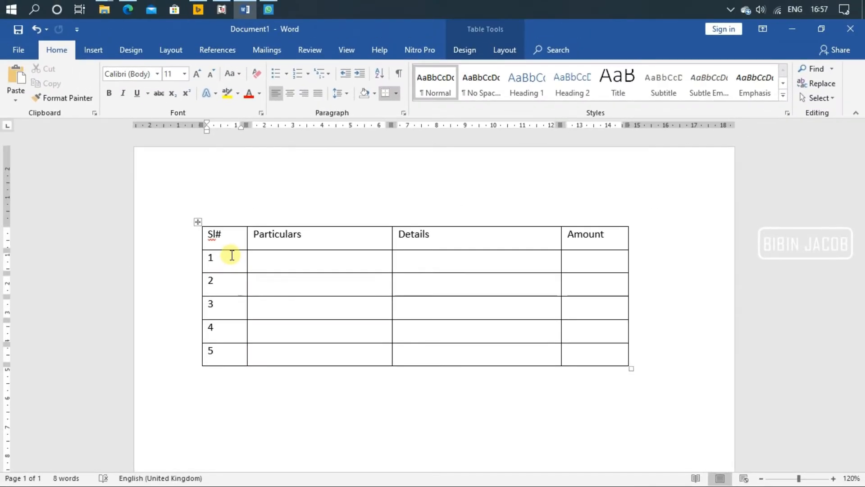
key(Tab)
key(Tab)
key(Tab)
key(Tab)
text(6)
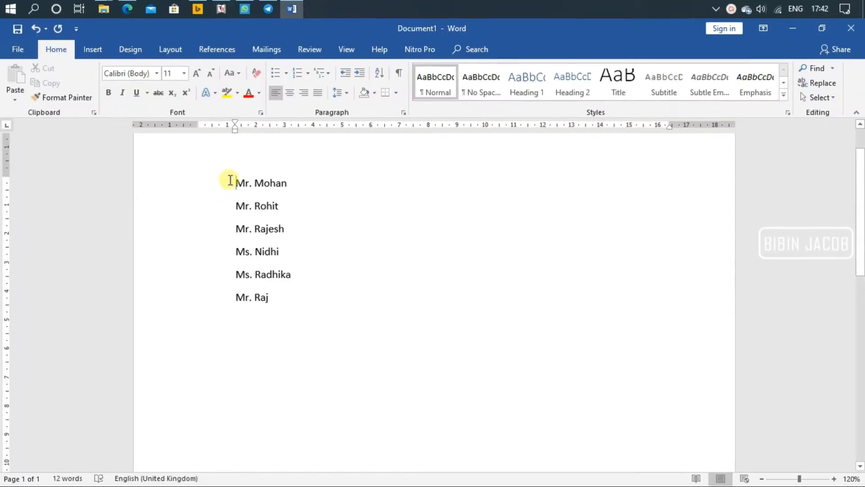
Select all six lines of the name list, then clear the selection
drag(230, 180, 314, 307)
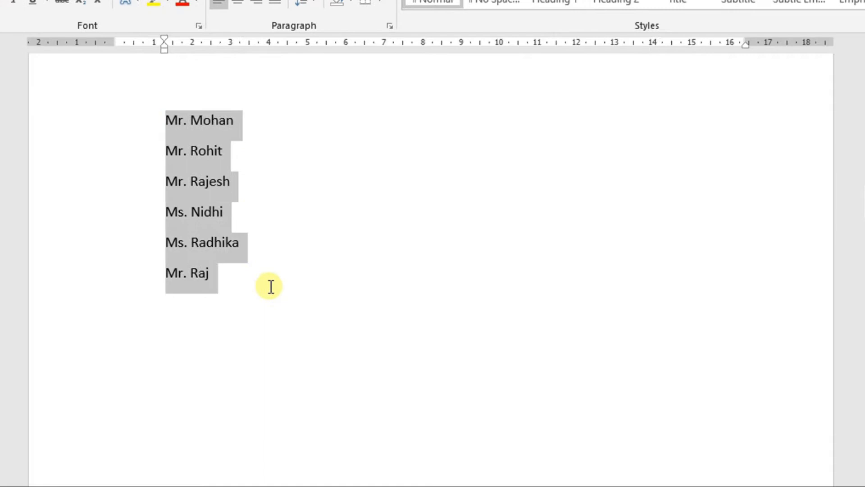
click(334, 217)
key(Up)
key(Up)
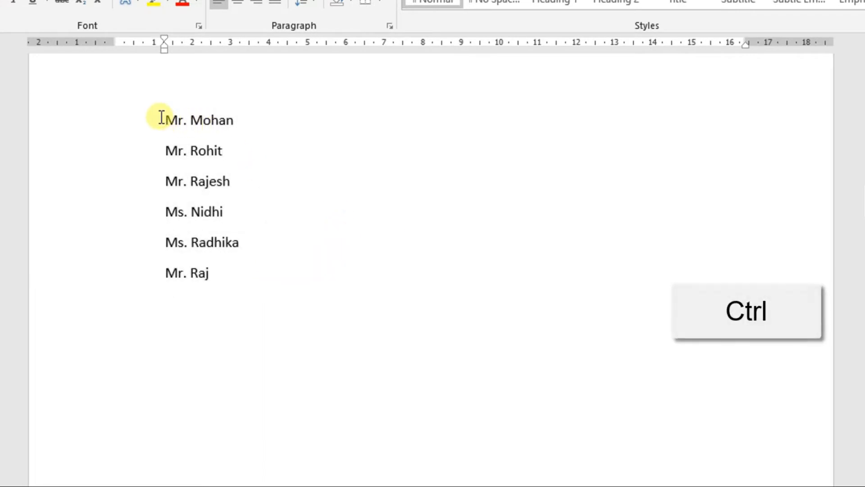
Select only the title Mr. in each of the first three lines as separate selections, then clear them
drag(165, 116, 191, 119)
drag(167, 150, 188, 149)
drag(164, 176, 190, 179)
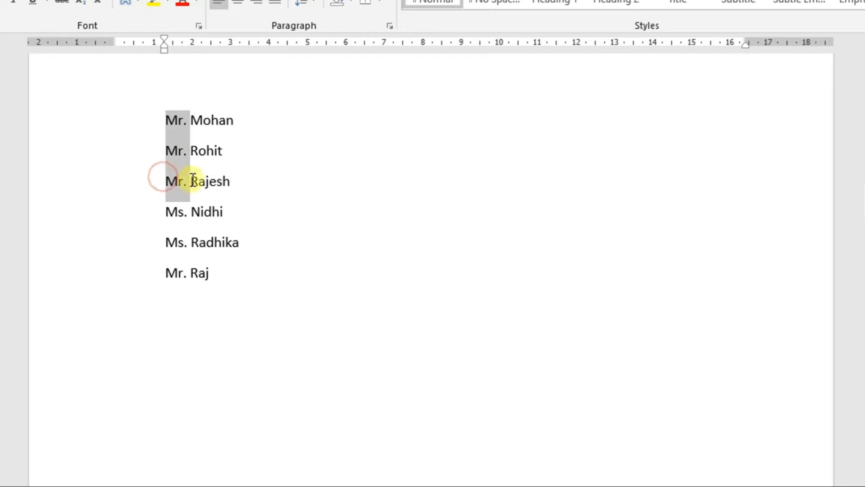
click(257, 166)
Try to extend a text selection down from the first line's title through the lines below, then clear it
click(152, 110)
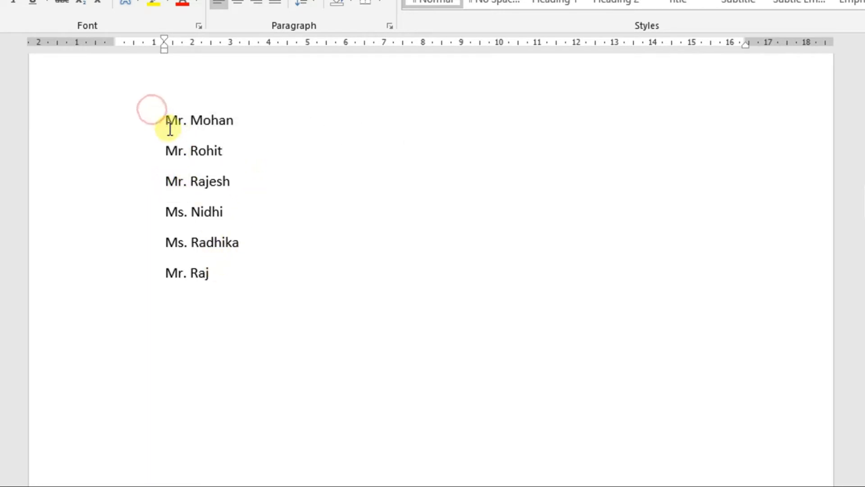
key(Right)
key(shift+Right)
key(shift+Down)
key(shift+Down)
key(shift+Down)
key(shift+Down)
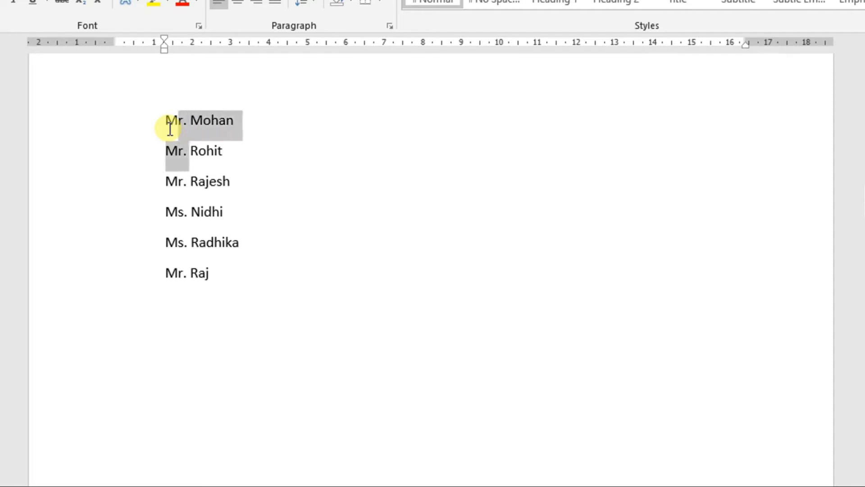
click(298, 198)
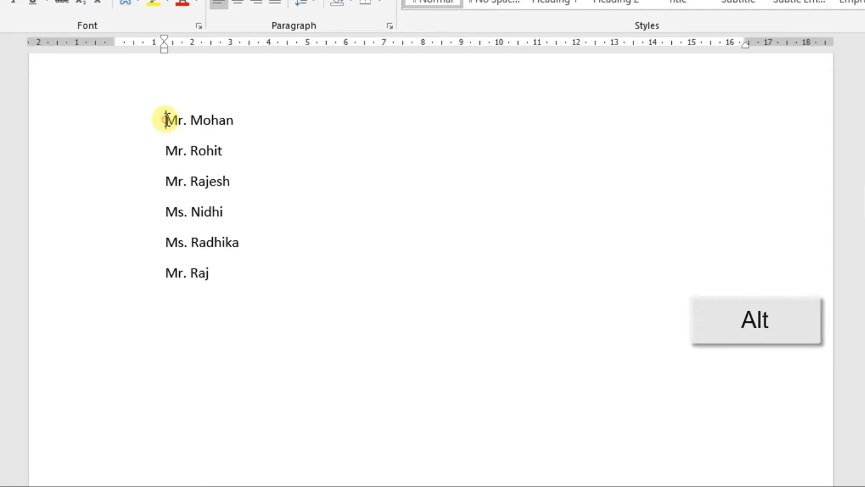
Delete the Mr. and Ms. titles from all six lines using a single vertical block selection
drag(165, 120, 188, 271)
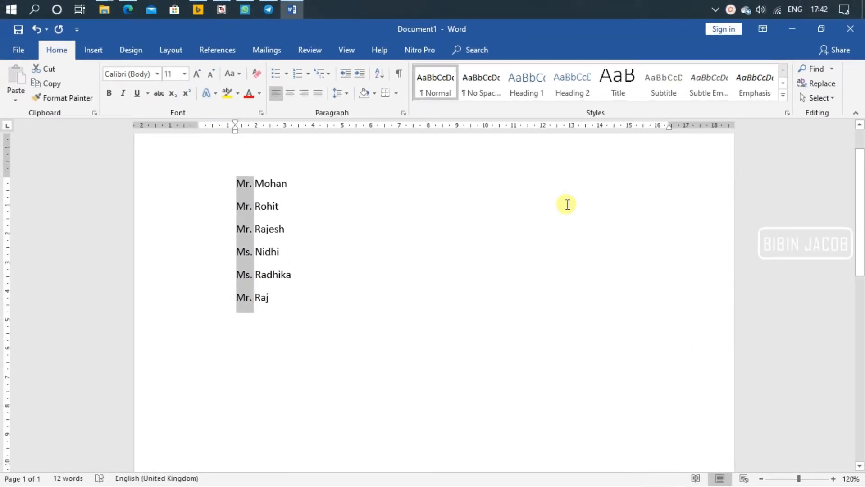
key(Delete)
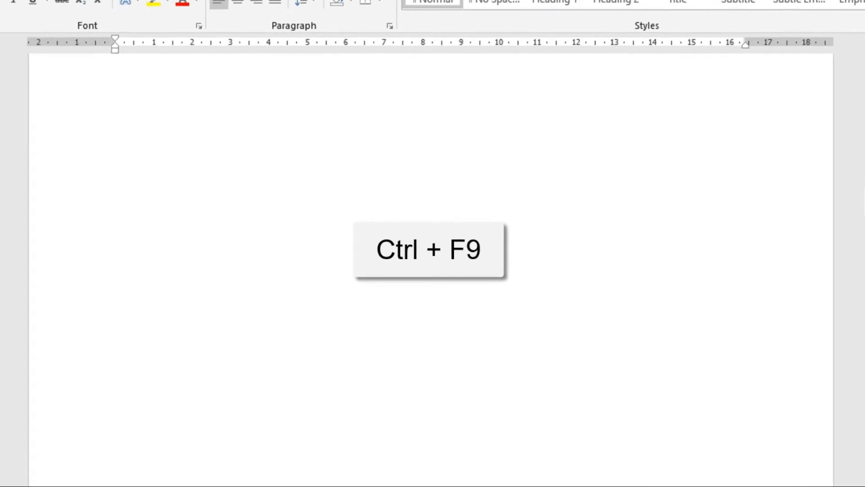
Insert a formula field containing =250*4-500 and update it to its result
key(ctrl+F9)
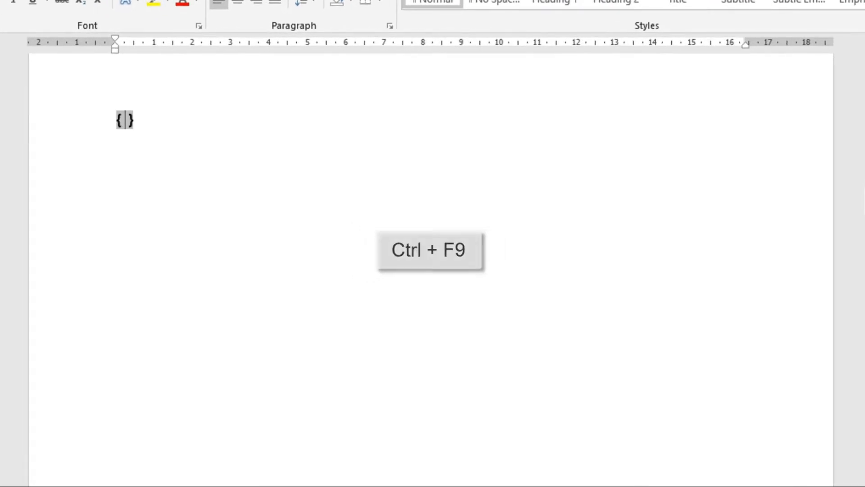
text(= )
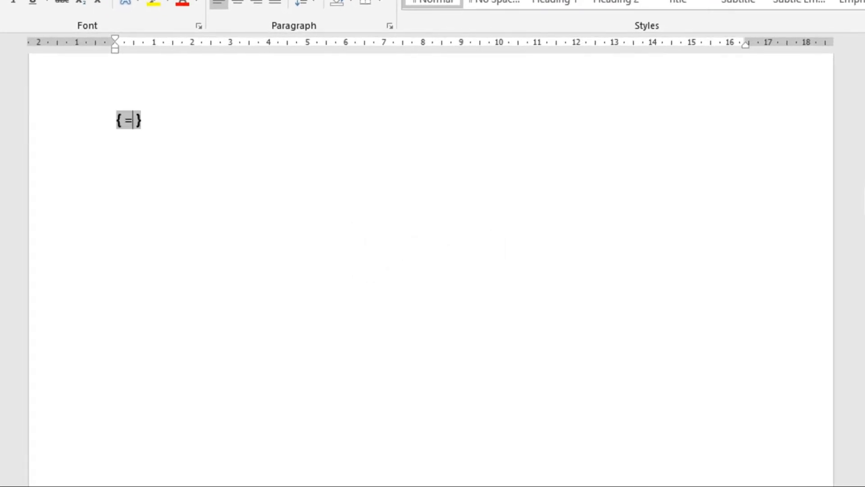
text(250*4)
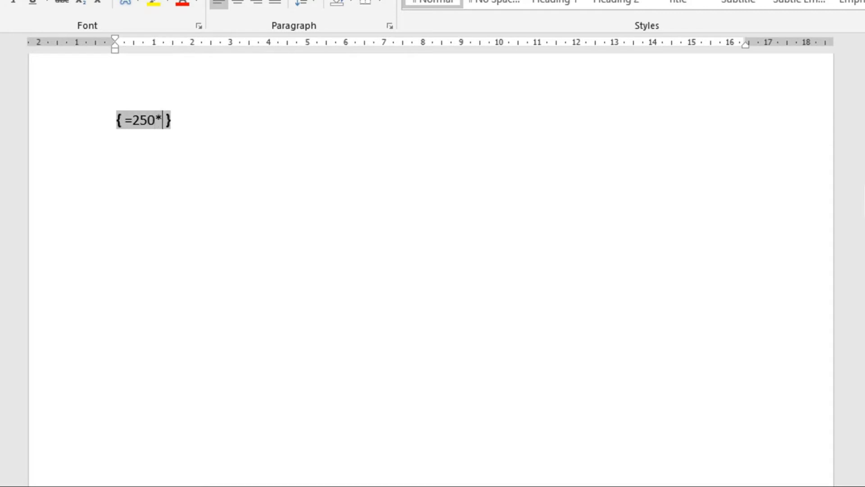
text(-500)
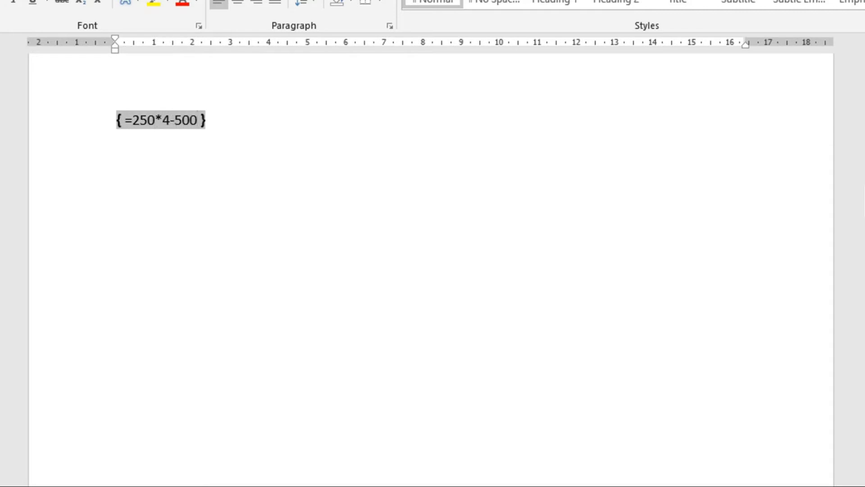
key(F9)
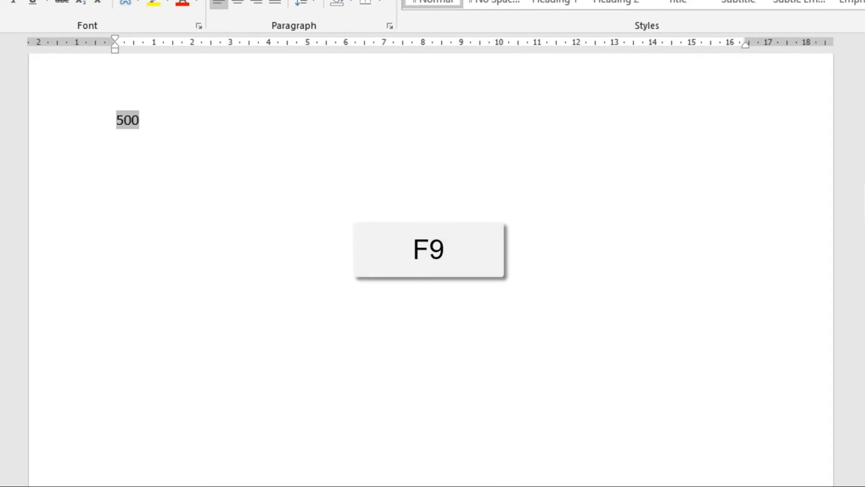
key(Right)
Insert the formula field =1000+1000+2500+500*2 on a new line, calculate it, undo the calculation and recalculate it
key(Return)
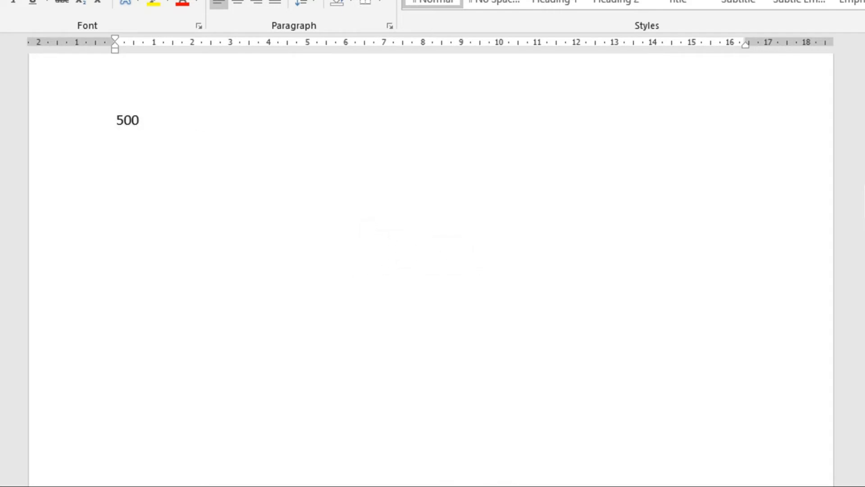
key(ctrl+F9)
text(=)
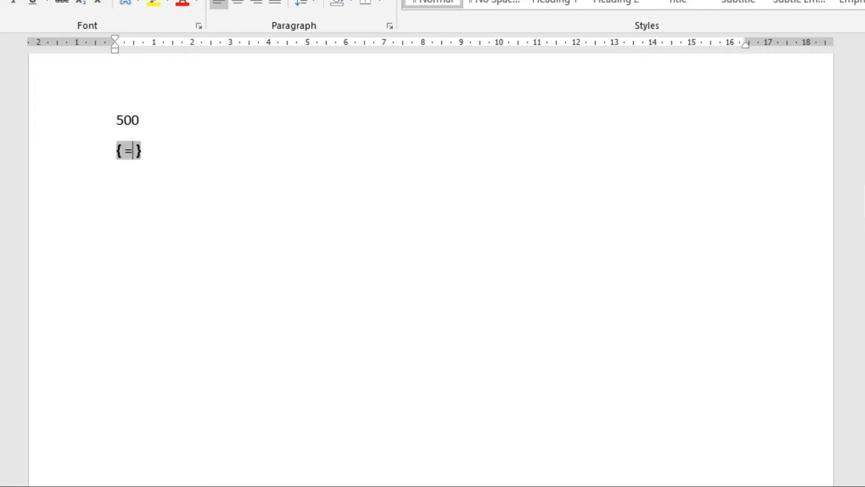
text(1000+1000)
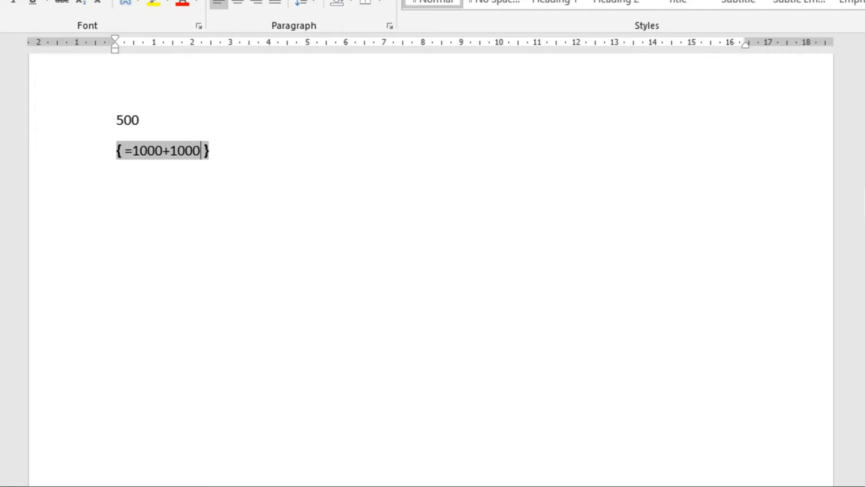
text(+)
text(2500)
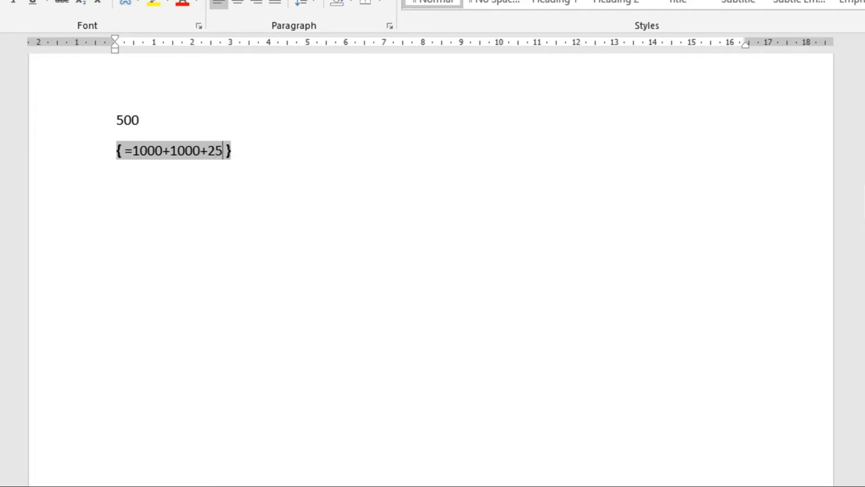
text(+500)
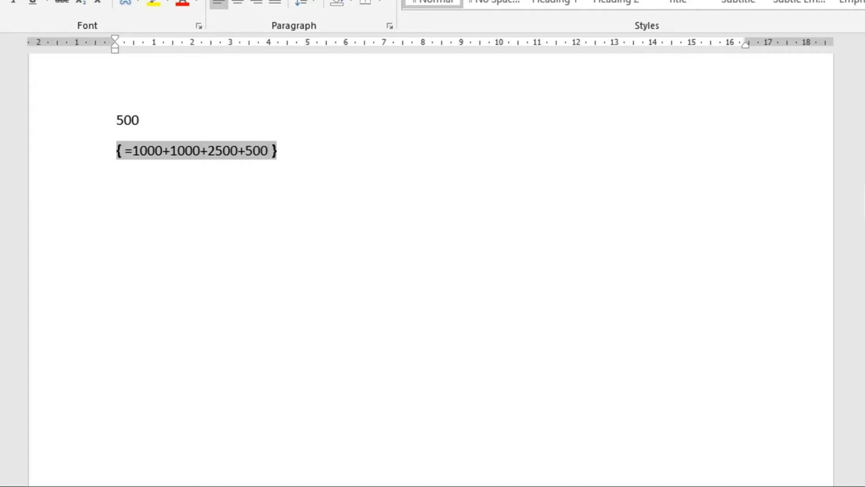
text(*2)
key(F9)
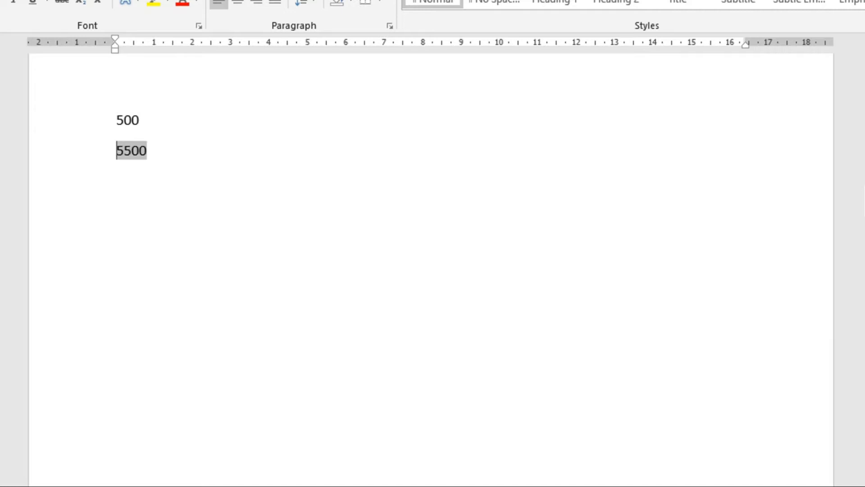
key(ctrl+z)
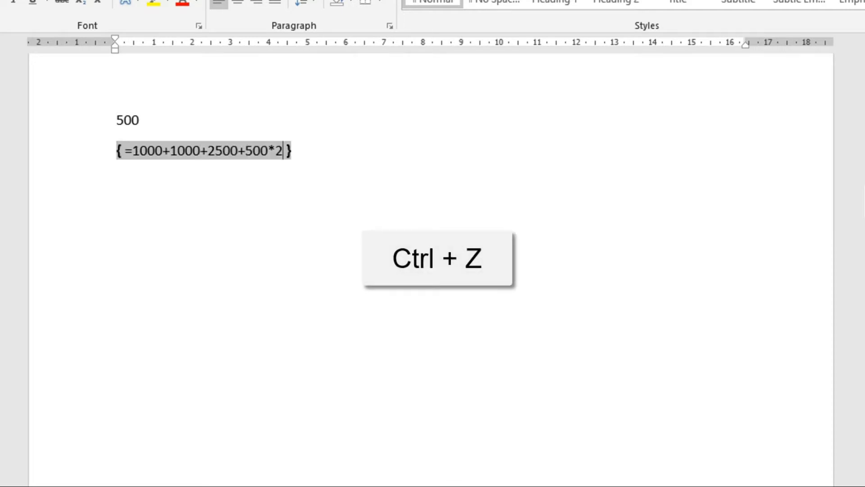
key(F9)
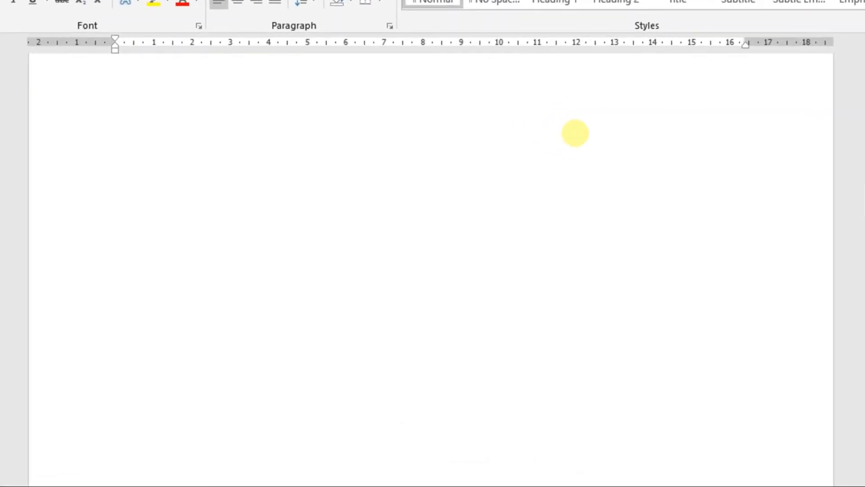
Insert a full-width single line by autoformatting --- and a double line below it by autoformatting ===
text(---)
key(Return)
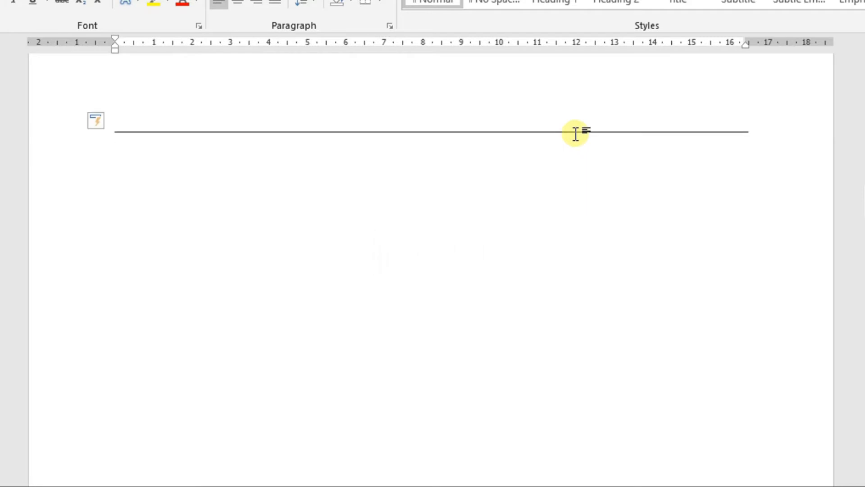
text(===)
key(Return)
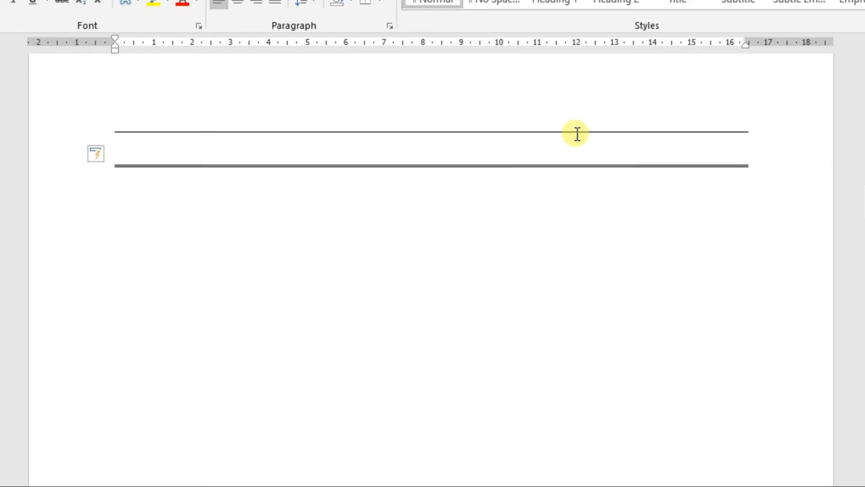
Insert a full-width wavy line by autoformatting ~~~ and another line below it by autoformatting ###
text(~~~~)
key(BackSpace)
key(Return)
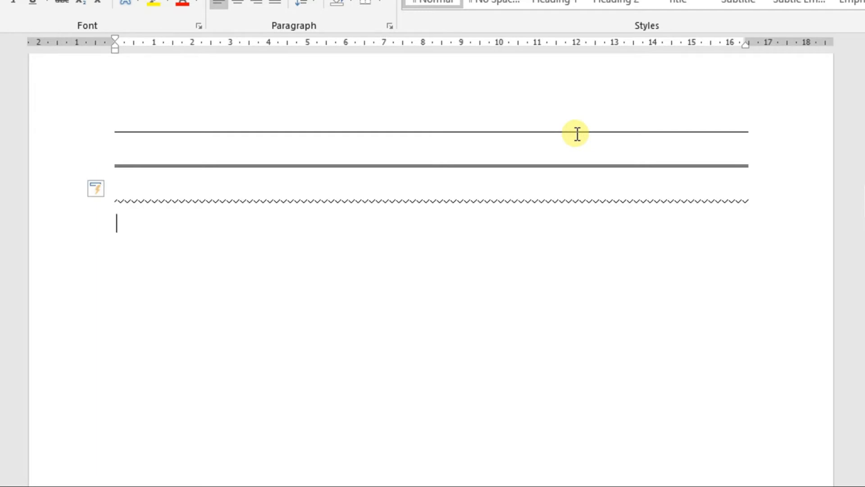
text(###)
key(Return)
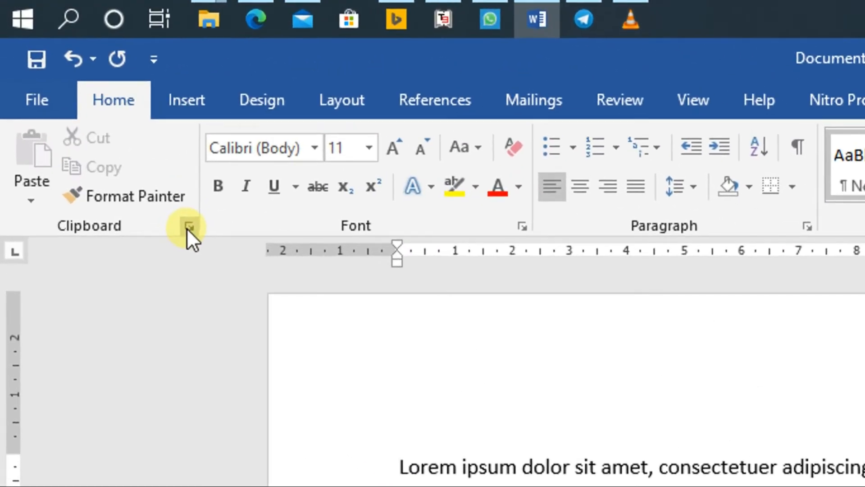
Show the Clipboard pane and copy the document's first and second paragraphs as separate clipboard items
click(188, 227)
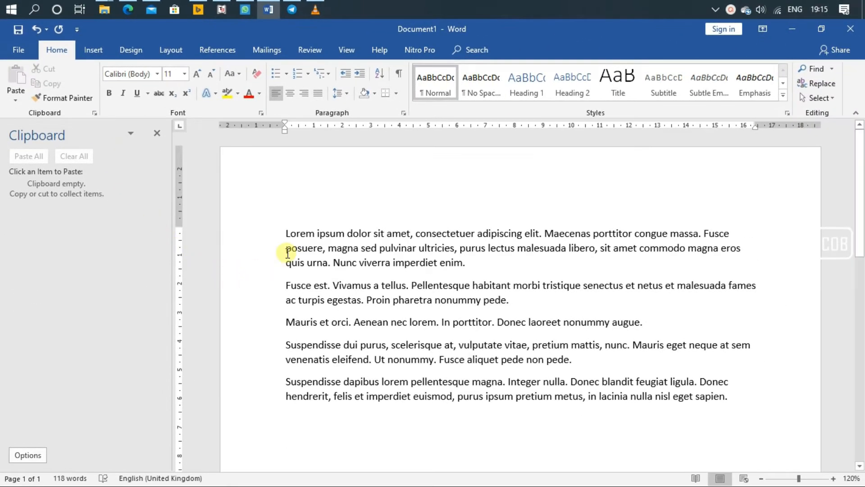
drag(472, 264, 283, 232)
right_click(301, 231)
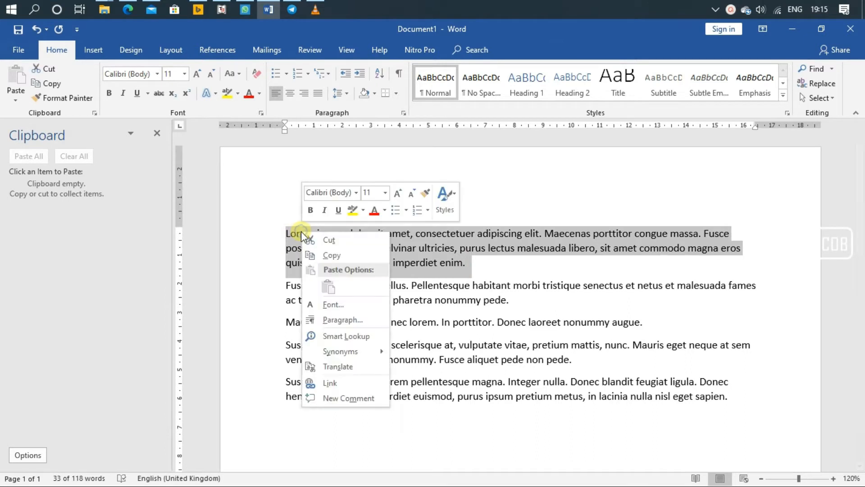
click(331, 255)
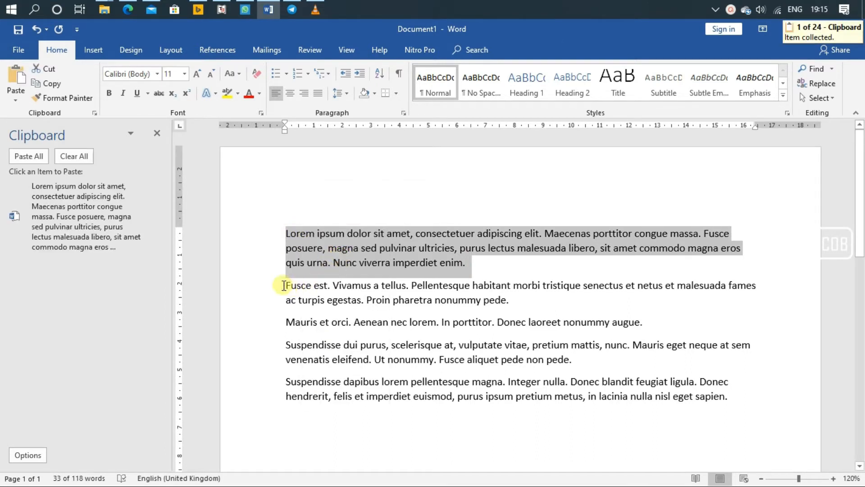
drag(286, 285, 487, 300)
right_click(484, 296)
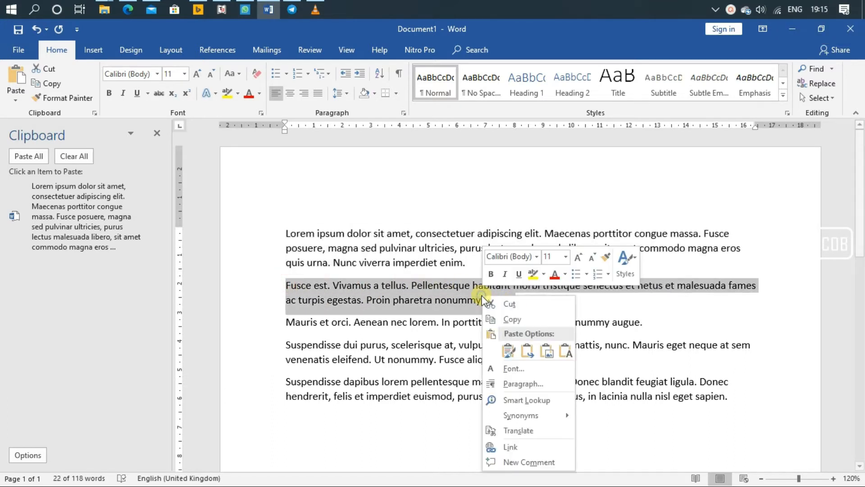
click(515, 319)
Copy the third, fourth and fifth paragraphs one by one as separate clipboard items
drag(286, 322, 663, 322)
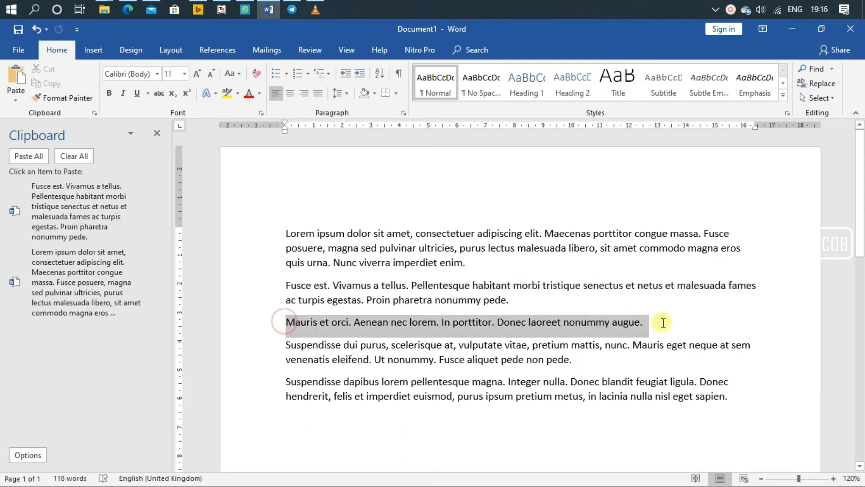
right_click(615, 320)
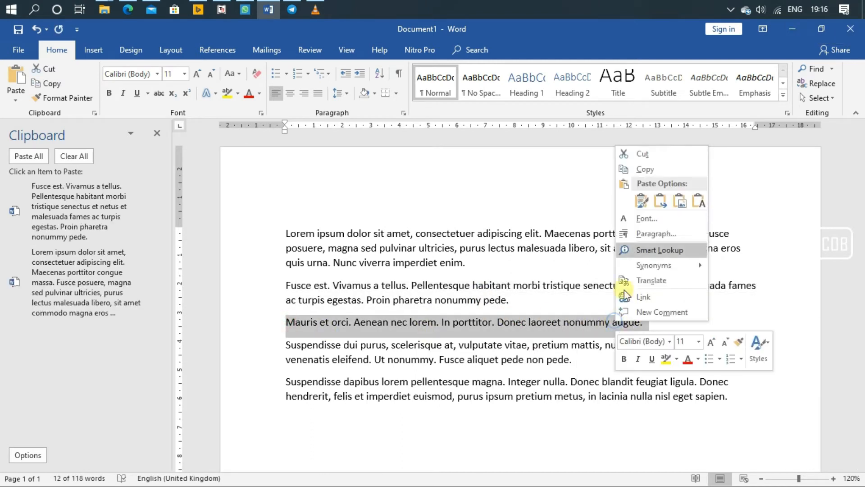
click(653, 171)
click(286, 345)
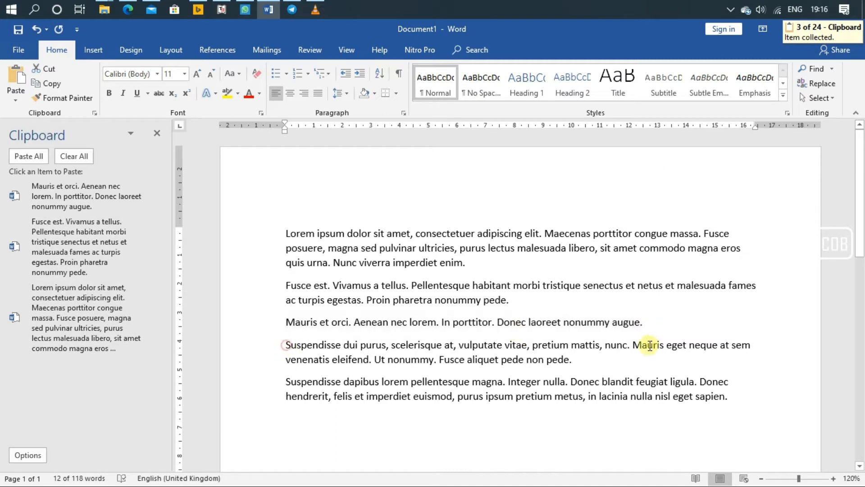
shift+click(599, 363)
right_click(557, 363)
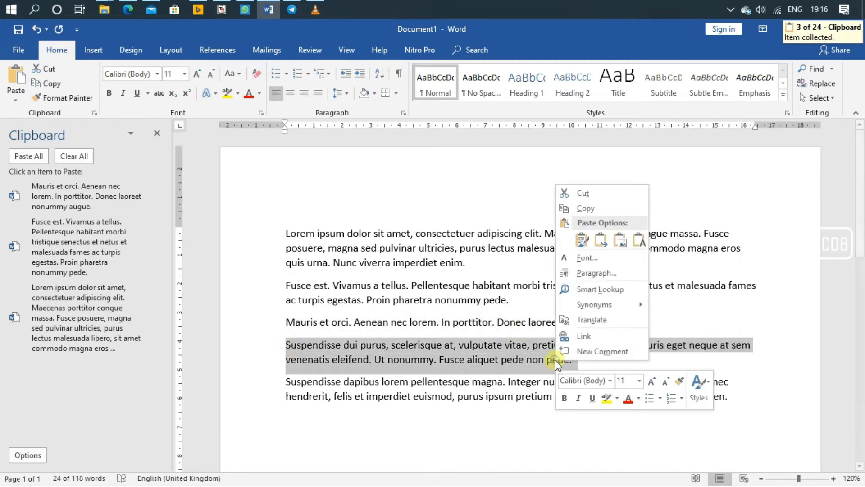
click(595, 210)
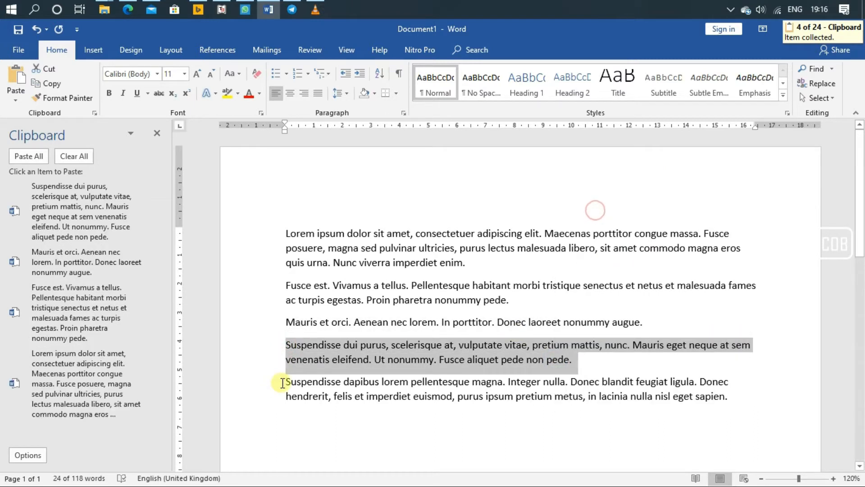
drag(283, 383, 708, 399)
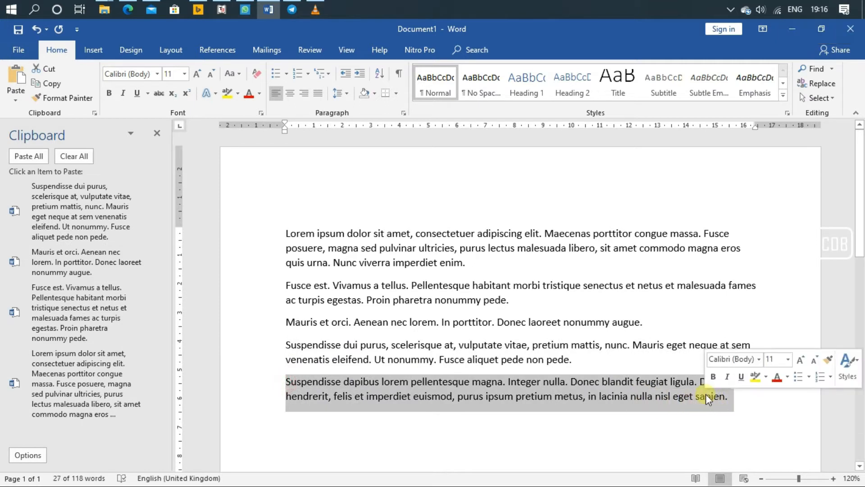
right_click(702, 396)
click(738, 243)
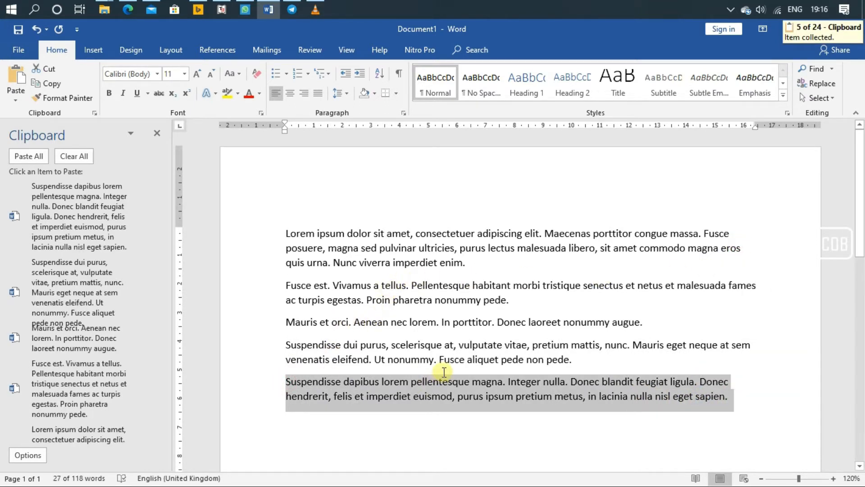
Paste single clipboard items below the last paragraph in this order: fourth, third, first, third again and second paragraph
scroll(444, 372, down, 3)
click(743, 359)
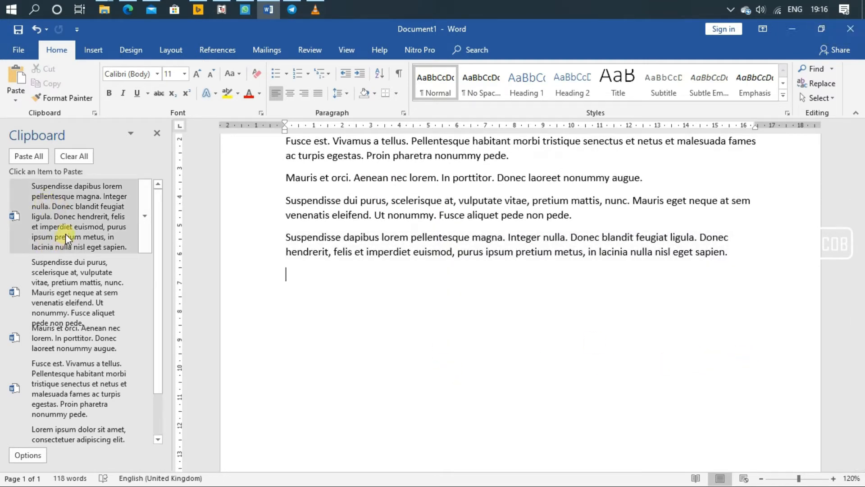
click(68, 286)
click(81, 351)
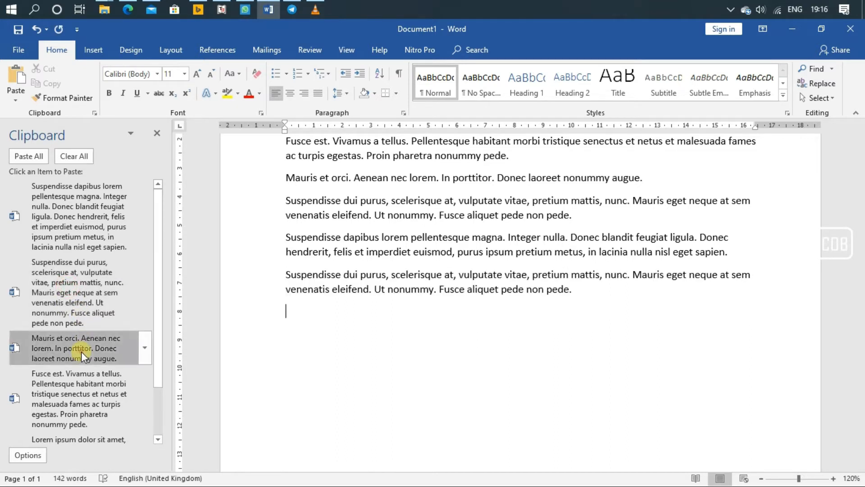
scroll(85, 342, down, 3)
click(66, 404)
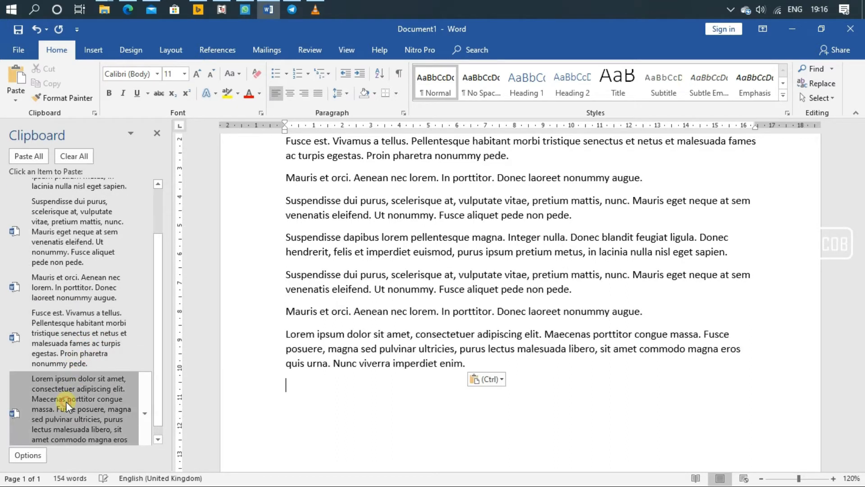
click(66, 291)
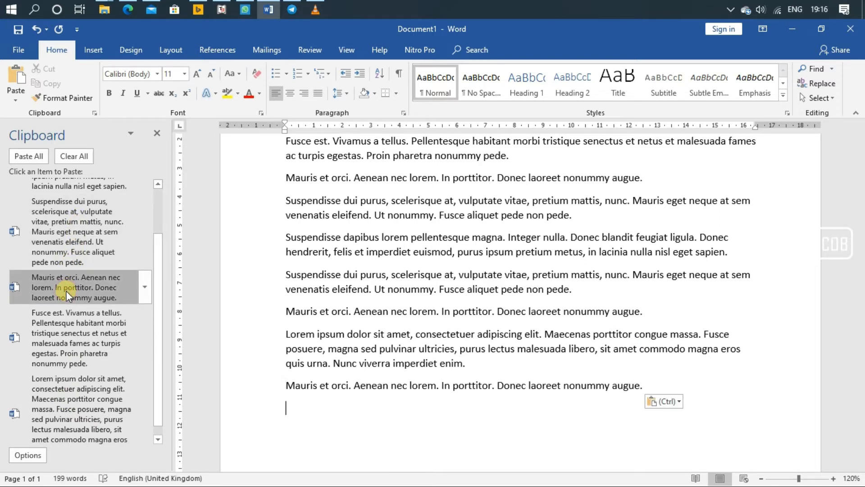
click(68, 331)
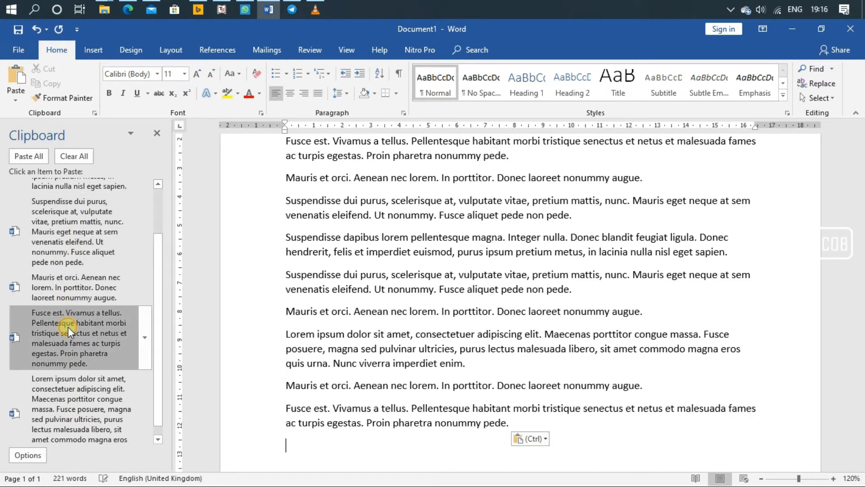
Paste all collected clipboard items at once at the end of the document and look over the pasted text
scroll(95, 304, up, 1)
scroll(94, 304, up, 1)
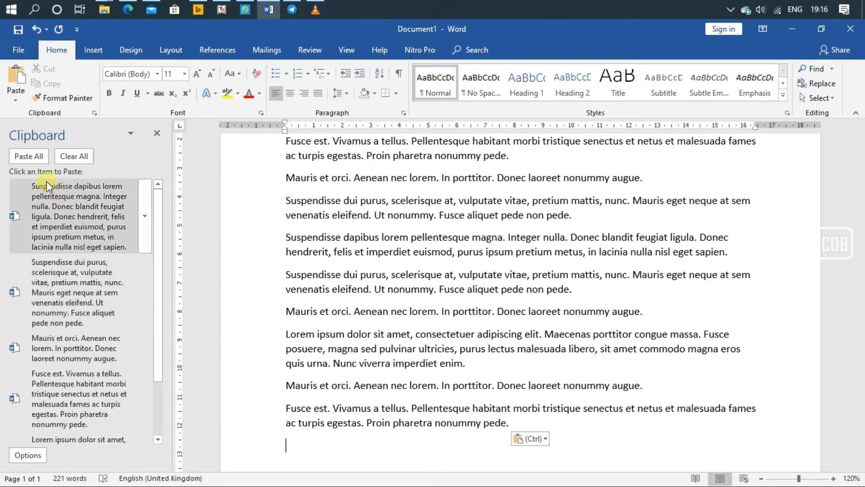
click(37, 159)
scroll(381, 394, up, 3)
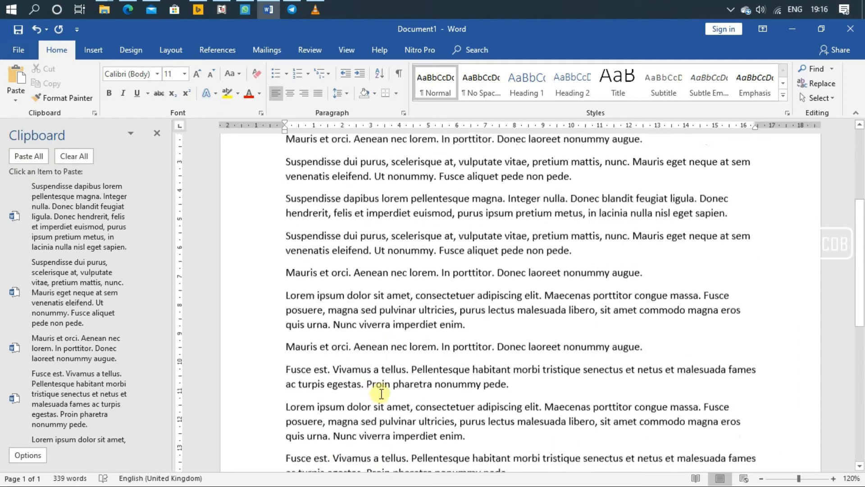
scroll(382, 394, up, 3)
scroll(396, 341, down, 7)
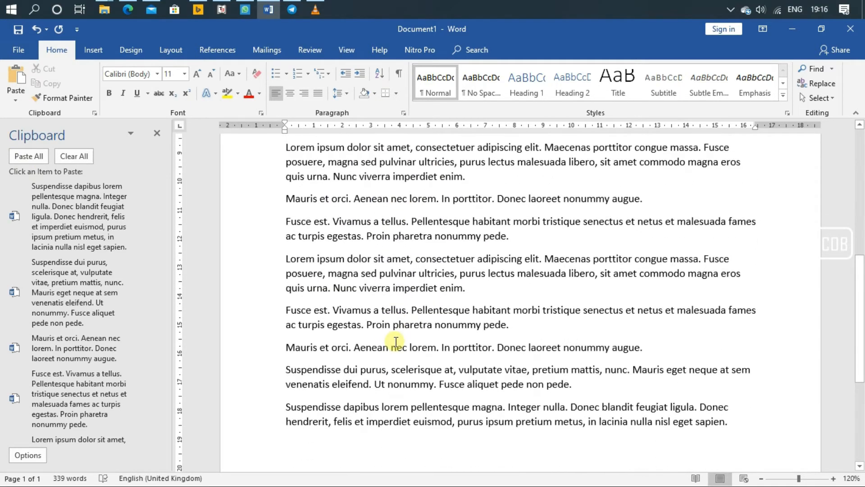
scroll(388, 348, down, 4)
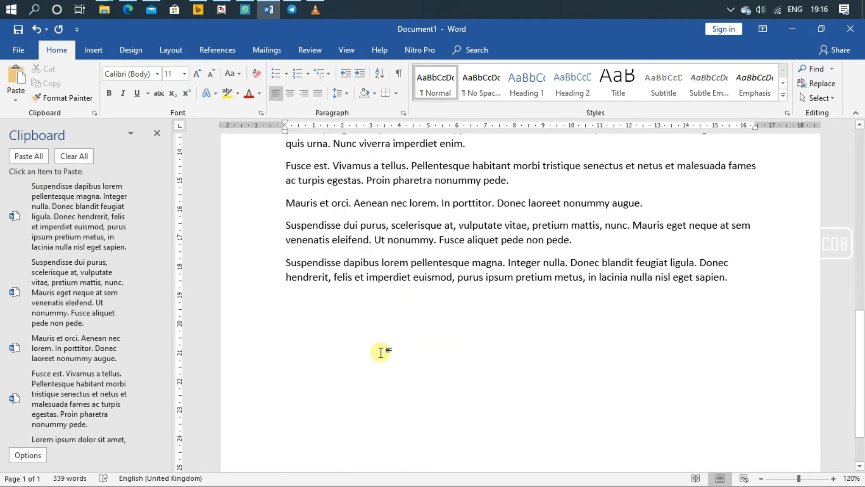
Clear all items from the clipboard and close the Clipboard pane
click(80, 155)
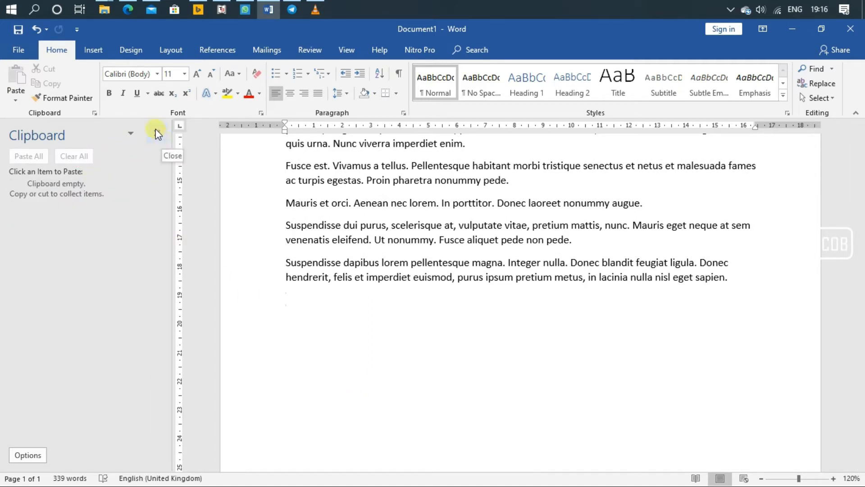
click(157, 131)
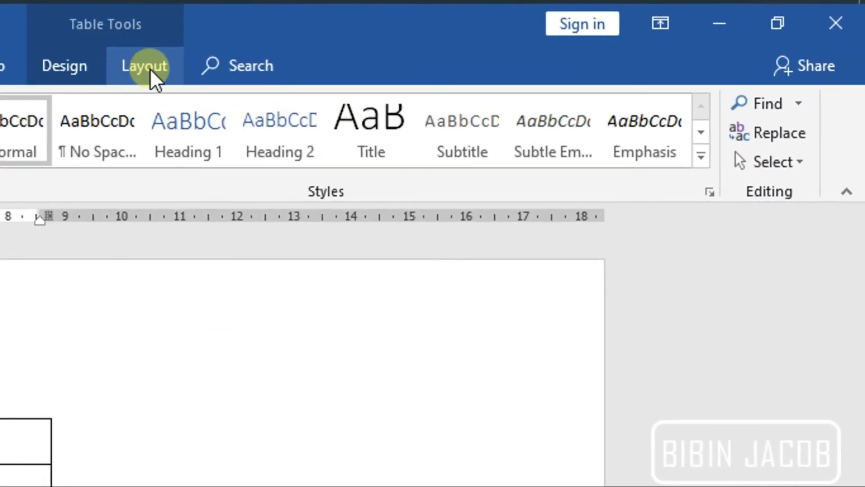
Insert the formula =SUM(LEFT) with number format 0.00 in the last cell of the table's first row
click(169, 67)
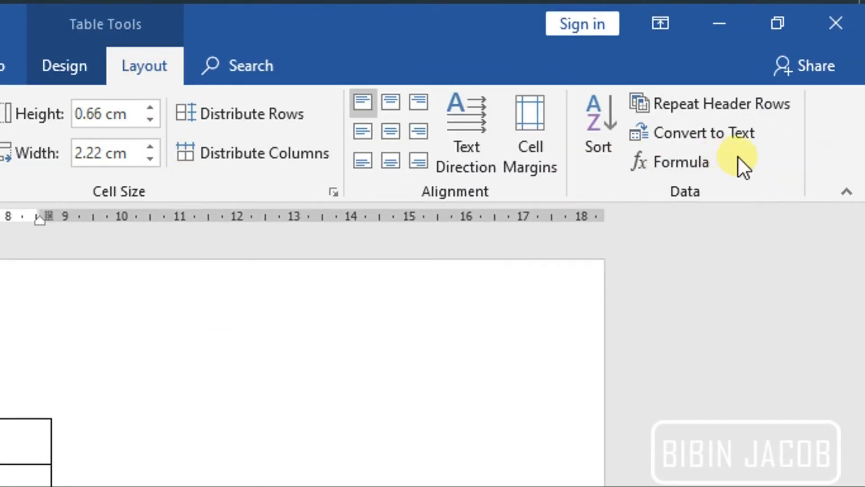
click(694, 158)
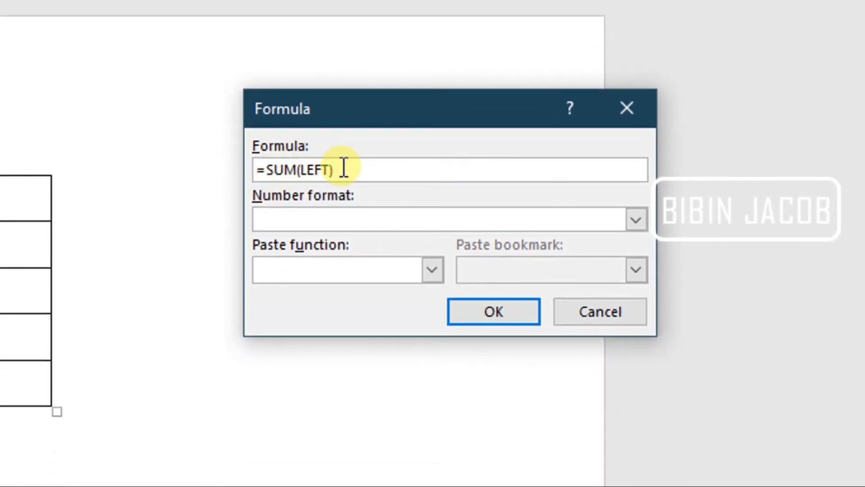
click(637, 220)
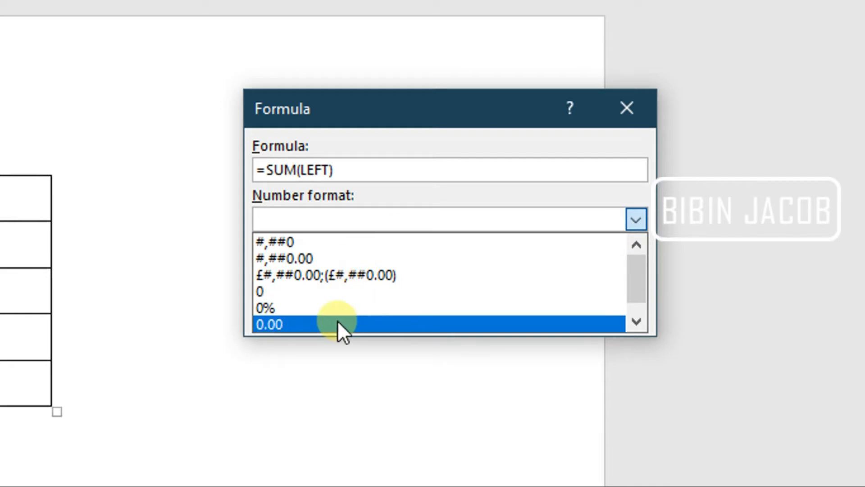
click(277, 320)
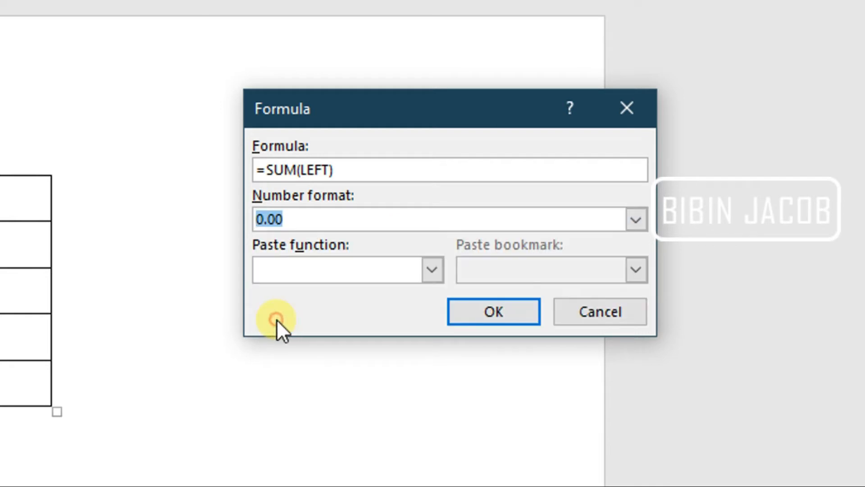
click(427, 267)
mouse_move(432, 321)
mouse_down()
mouse_move(424, 399)
mouse_move(431, 304)
mouse_up()
click(421, 250)
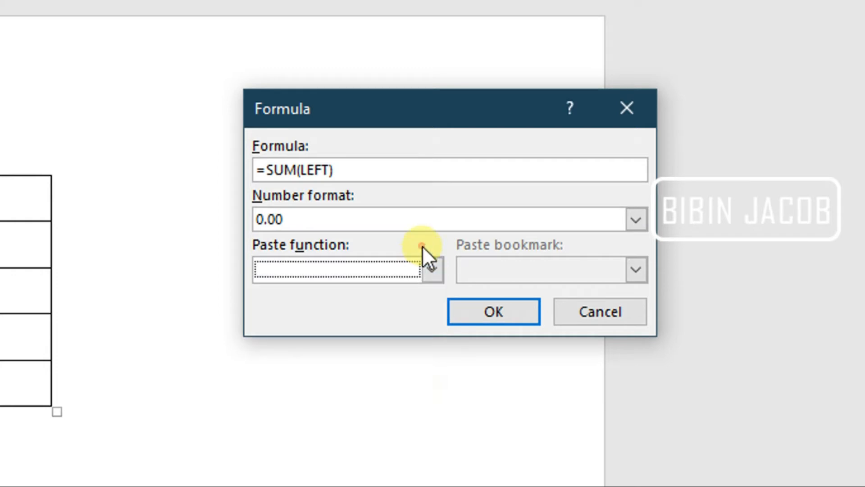
click(502, 308)
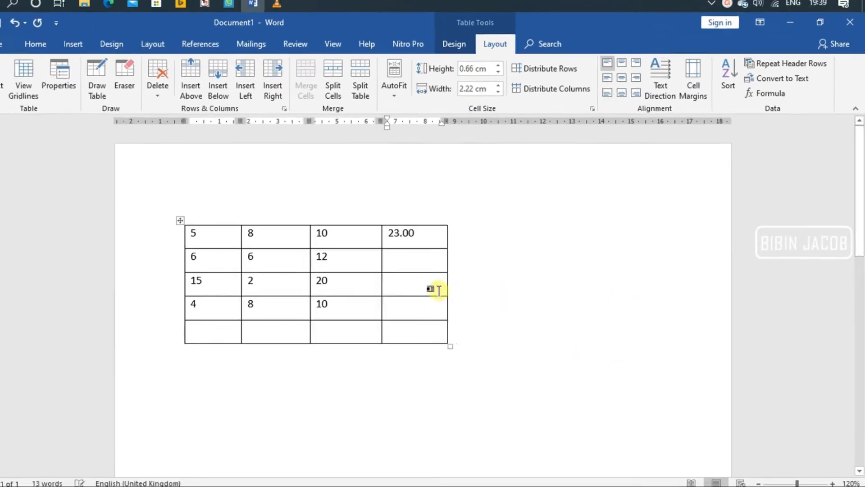
Insert =SUM(LEFT) with number format 0.00 in the second row's last cell, copying the word LEFT from the formula for reuse
click(430, 258)
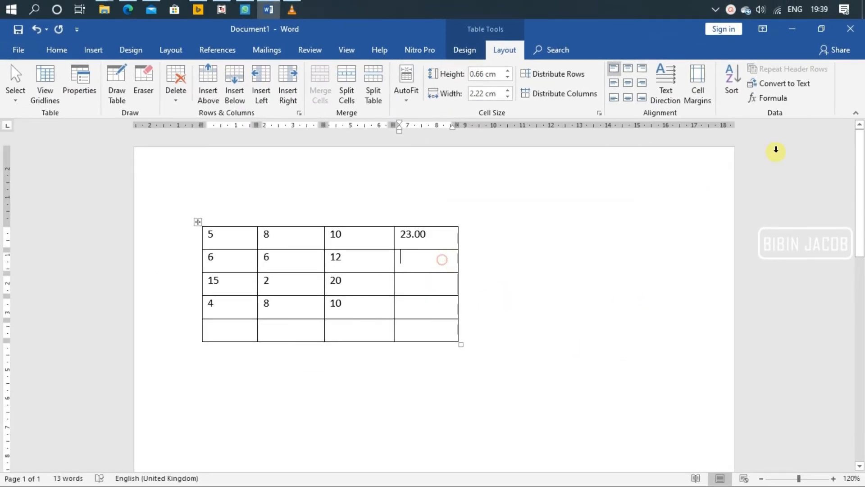
click(782, 94)
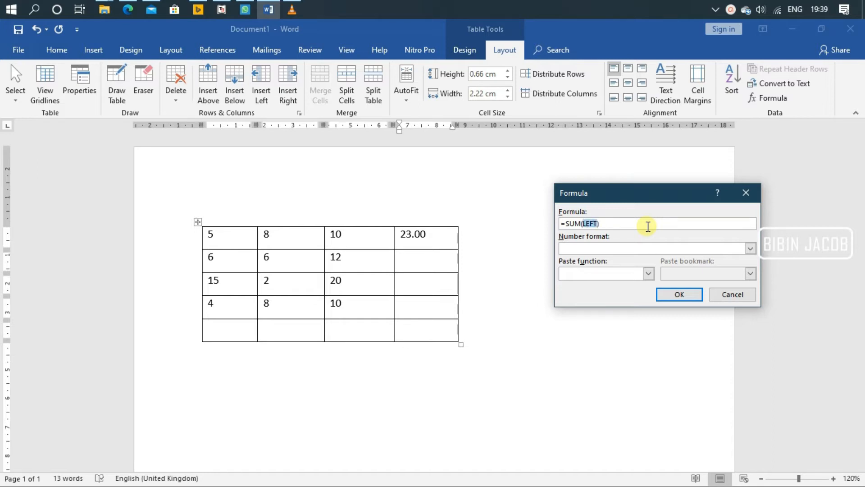
key(ctrl+c)
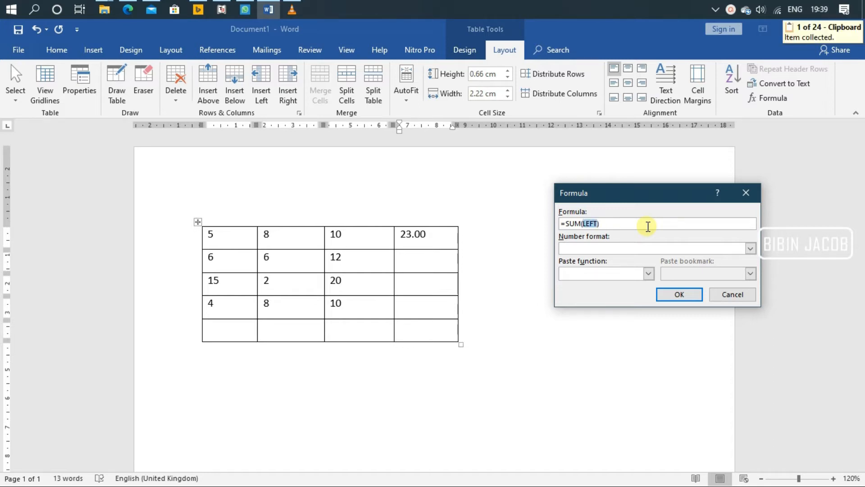
click(750, 248)
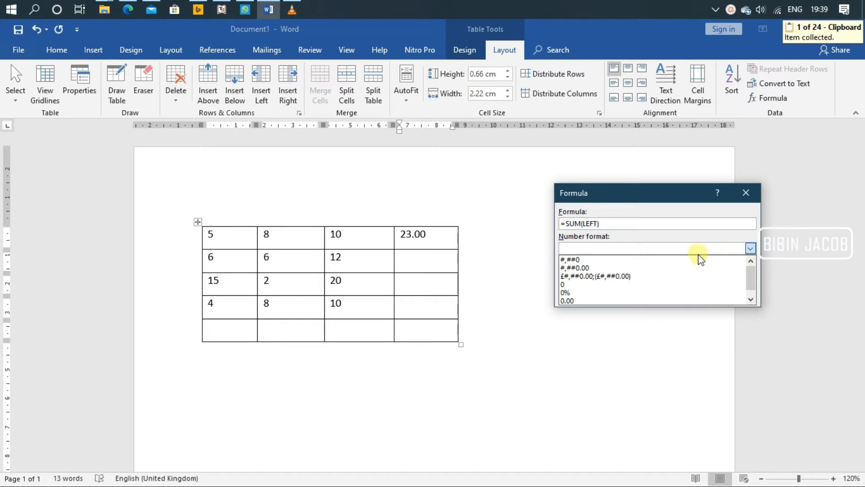
click(568, 300)
click(679, 295)
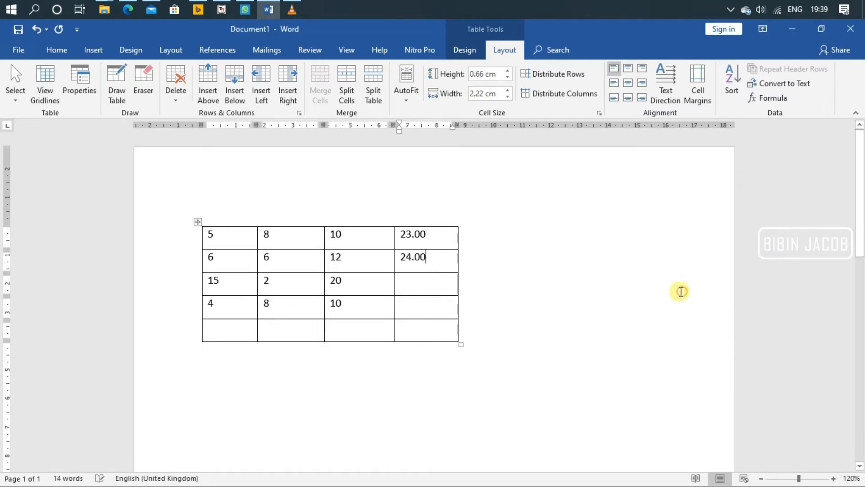
Insert a formula in the third row's last cell, replacing ABOVE with LEFT and using number format 0.00
click(439, 282)
click(768, 97)
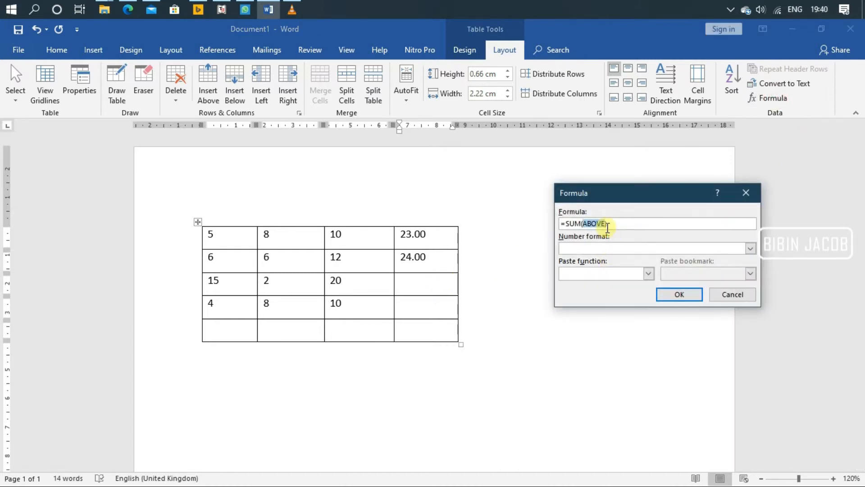
click(650, 273)
click(750, 248)
click(568, 300)
click(679, 294)
Insert the formula =SUM(LEFT) with number format 0.00 in the fourth row's last cell
click(411, 305)
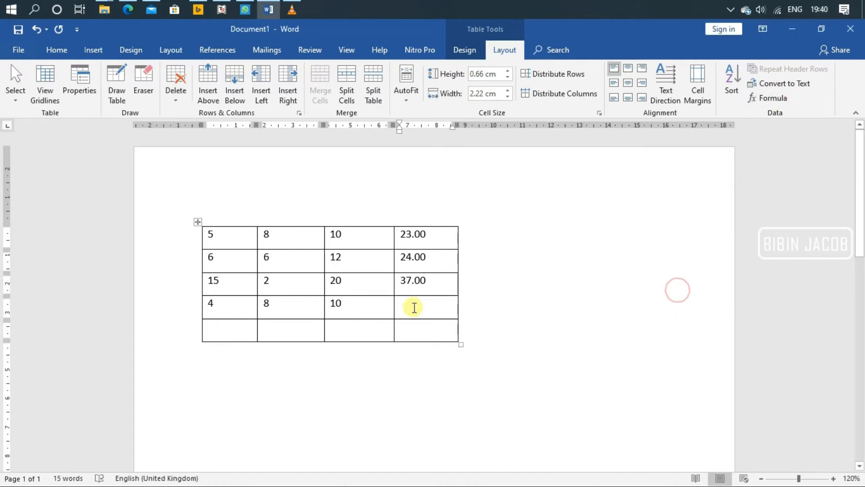
click(771, 99)
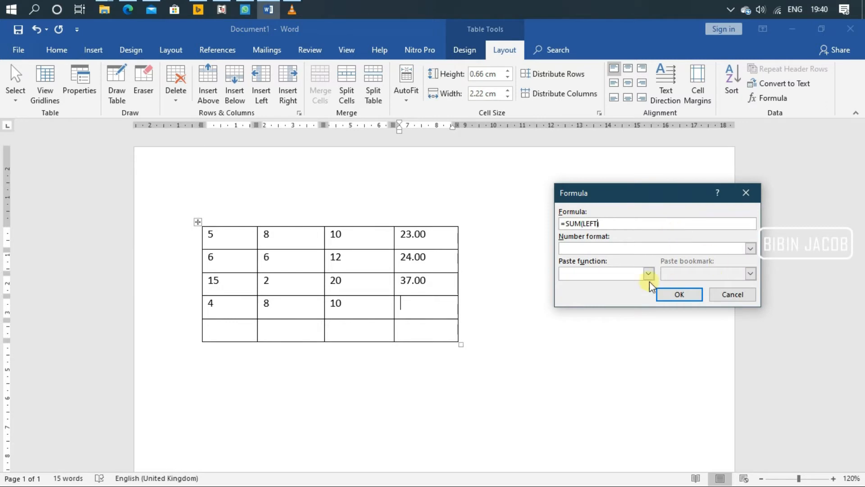
click(750, 249)
click(568, 300)
click(679, 294)
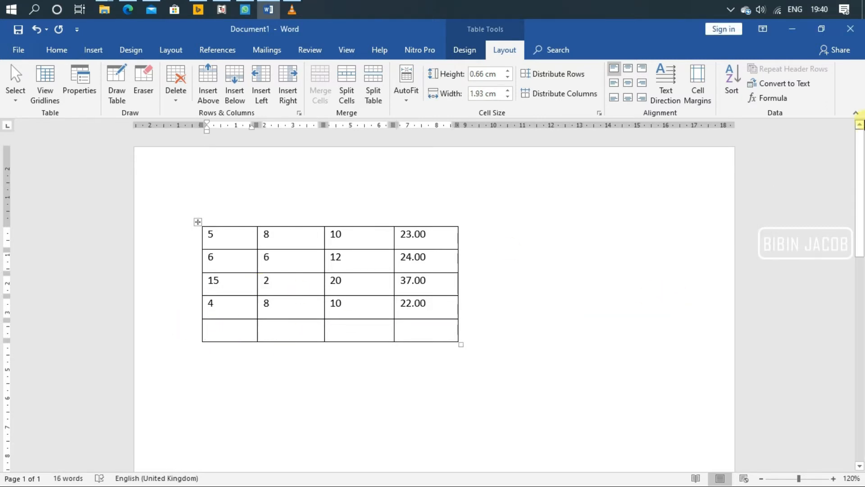
Insert the formula =SUM(ABOVE) with number format 0.00 in the first cell of the table's bottom row
click(771, 99)
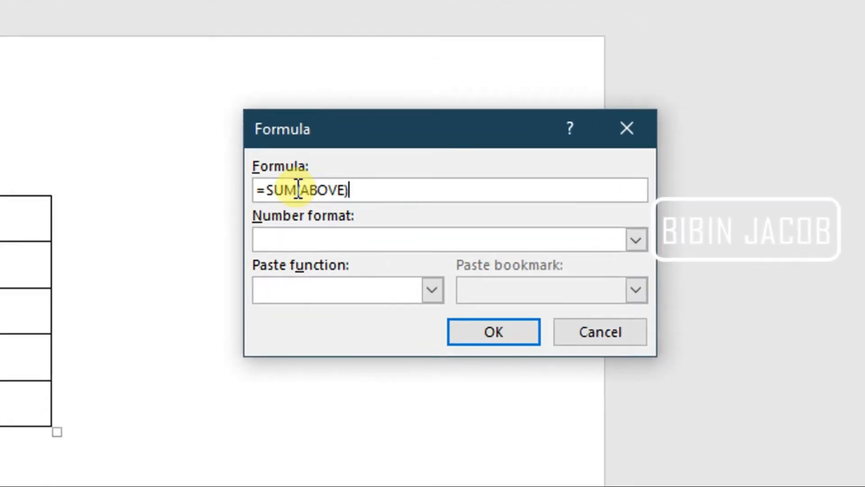
drag(370, 198, 429, 199)
click(636, 239)
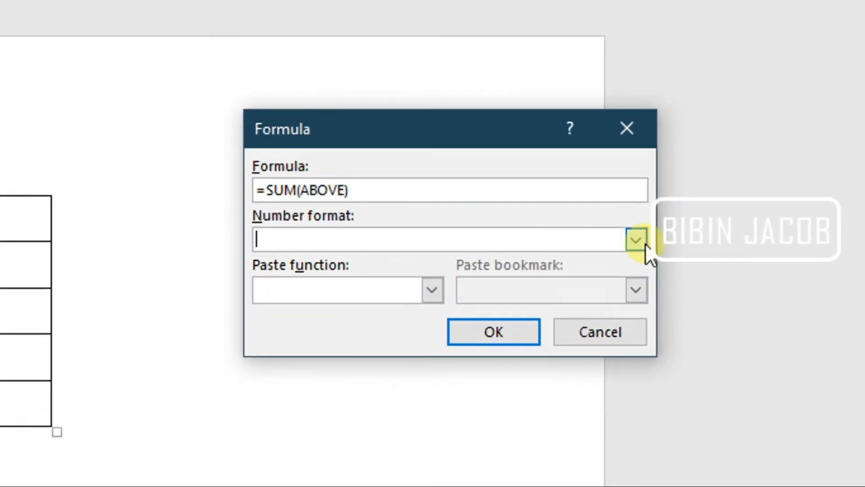
click(377, 345)
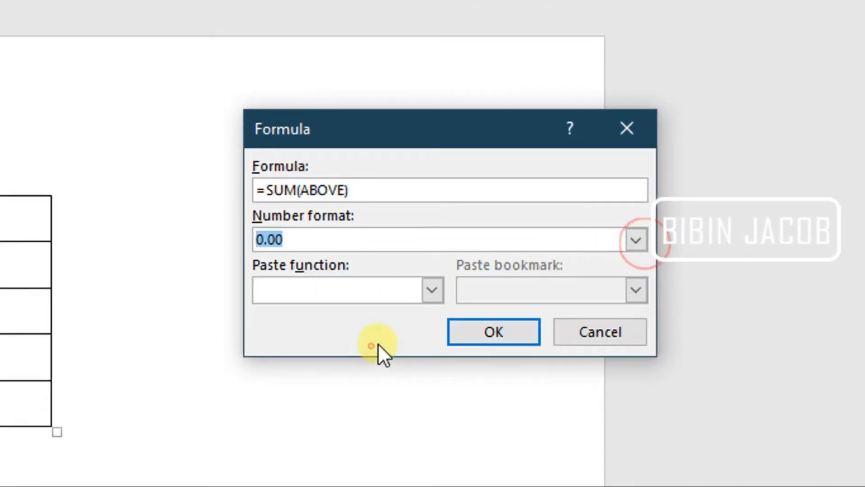
click(495, 315)
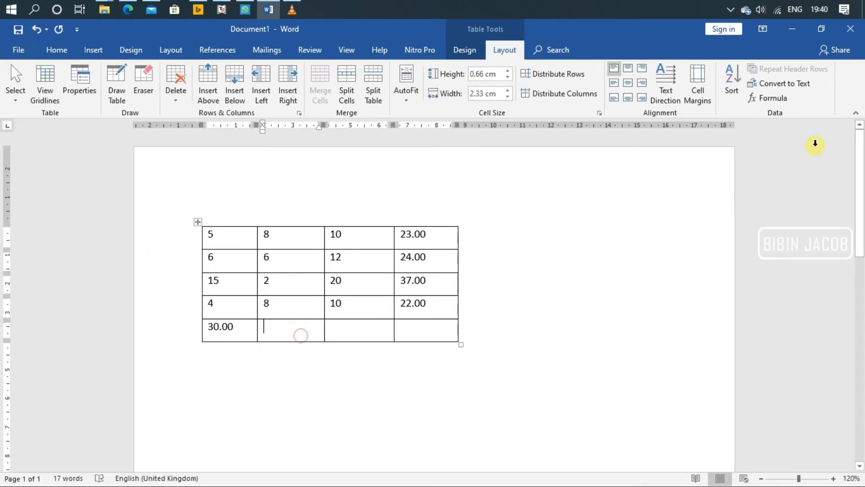
Insert =SUM(ABOVE) with number format 0.00 in the bottom row's second cell
click(773, 98)
click(750, 248)
click(630, 300)
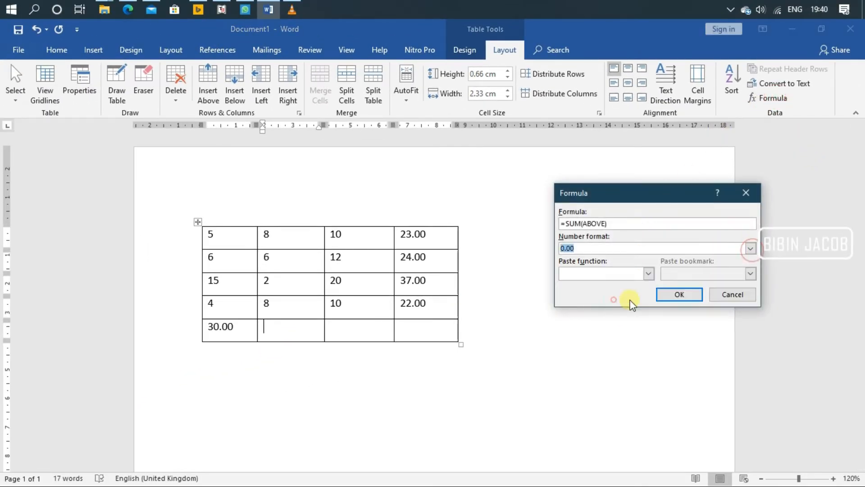
click(679, 295)
Insert =SUM(ABOVE) with number format 0.00 in the bottom row's third cell
click(401, 330)
click(773, 98)
click(750, 248)
click(586, 300)
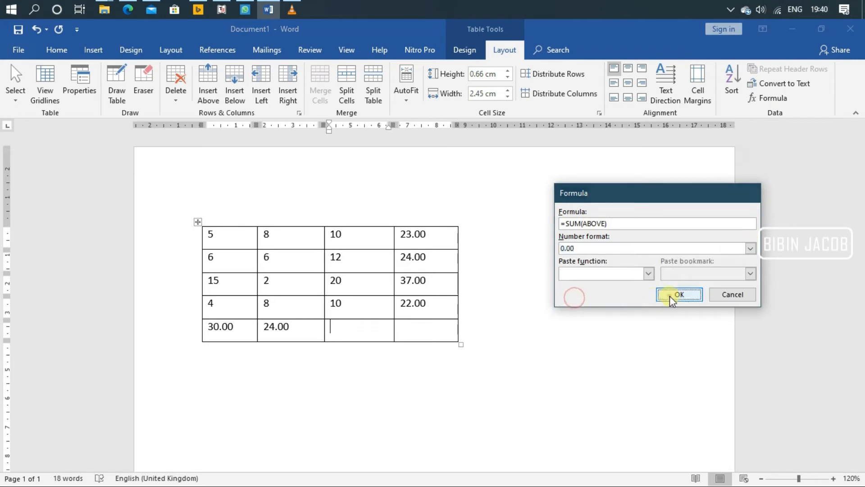
click(680, 295)
Insert =SUM(ABOVE) with number format 0.00 in the bottom row's last cell to total the row sums
click(429, 331)
click(774, 98)
click(751, 252)
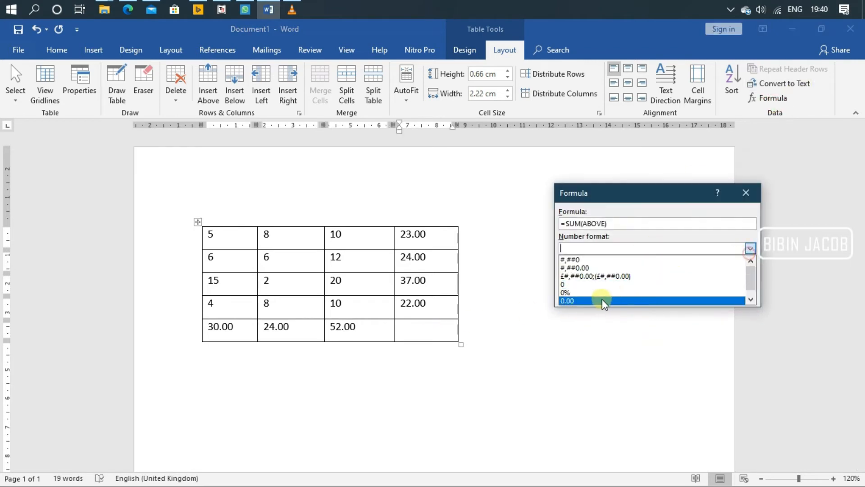
click(603, 298)
click(680, 295)
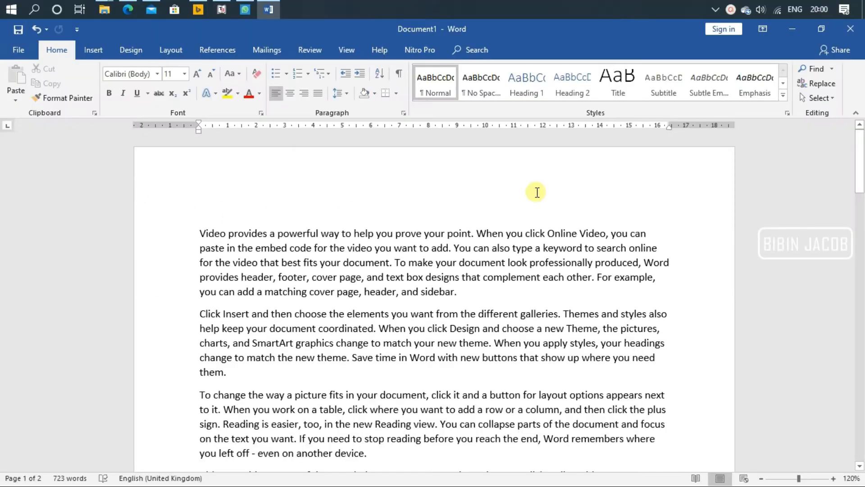
Look through the sample text document and examine the paragraphs that spill over onto the second page
scroll(534, 191, down, 5)
scroll(533, 194, down, 14)
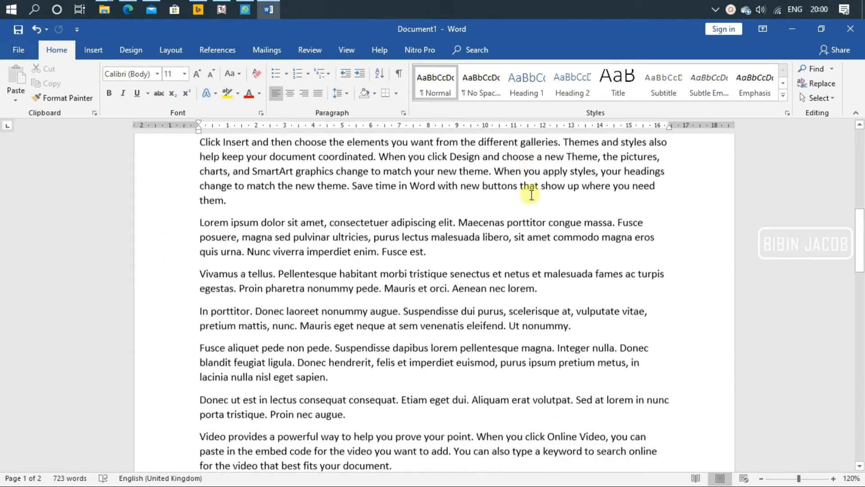
scroll(541, 221, down, 2)
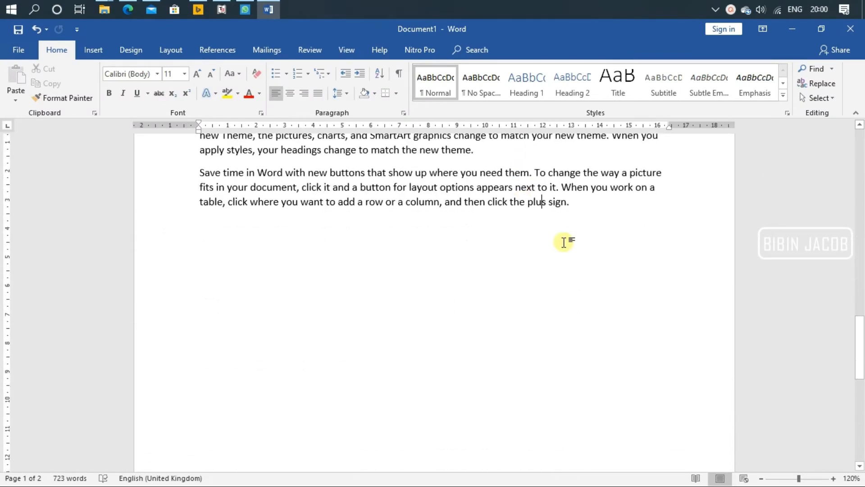
scroll(565, 245, up, 2)
drag(538, 271, 208, 187)
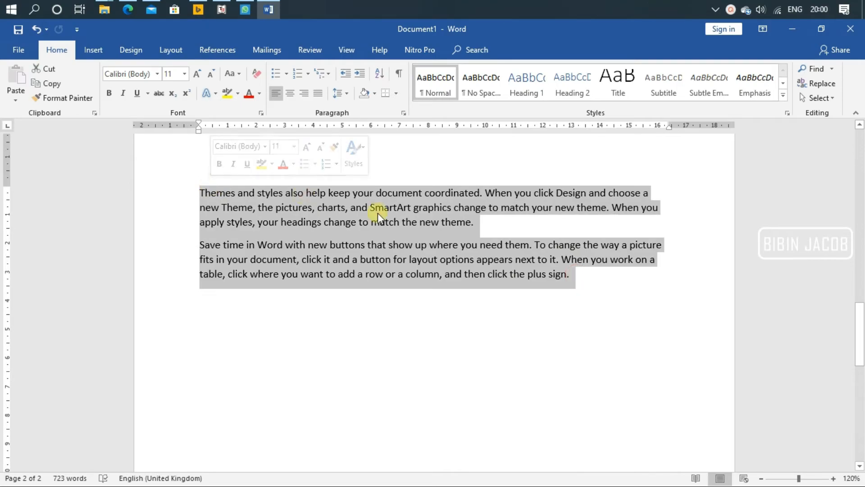
click(377, 207)
scroll(387, 209, up, 7)
scroll(387, 209, up, 12)
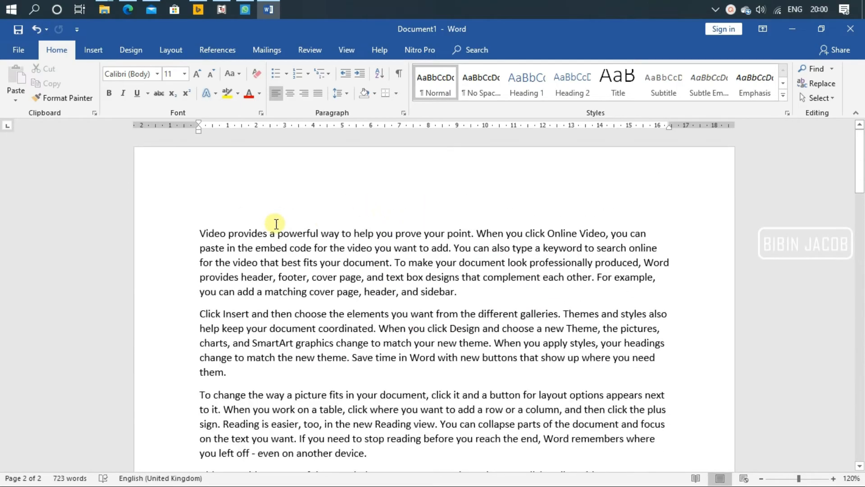
click(273, 222)
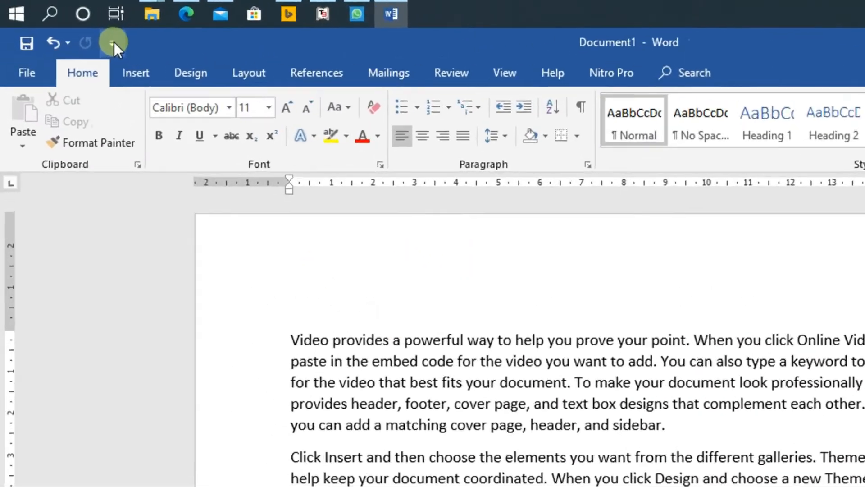
Add the Shrink One Page command from All Commands to the Quick Access Toolbar
click(77, 29)
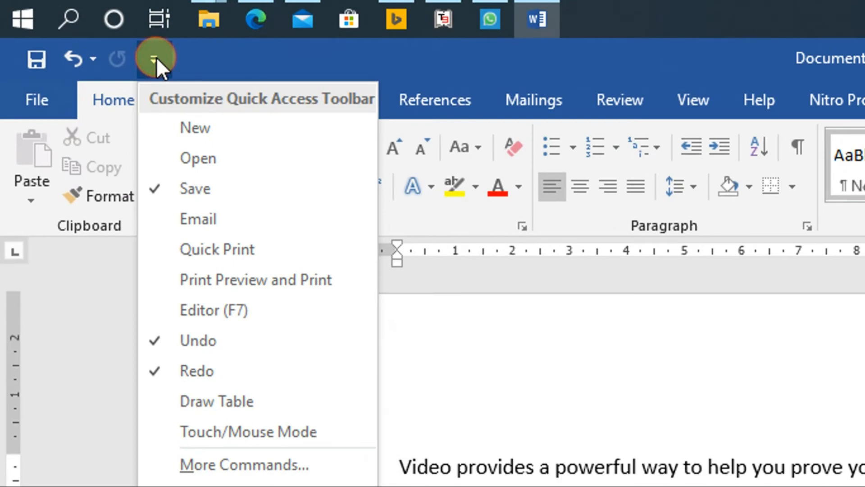
click(234, 469)
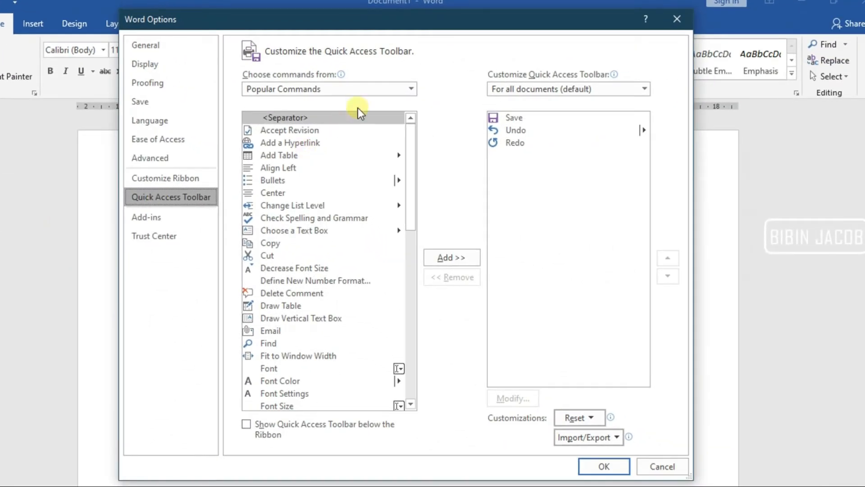
click(389, 90)
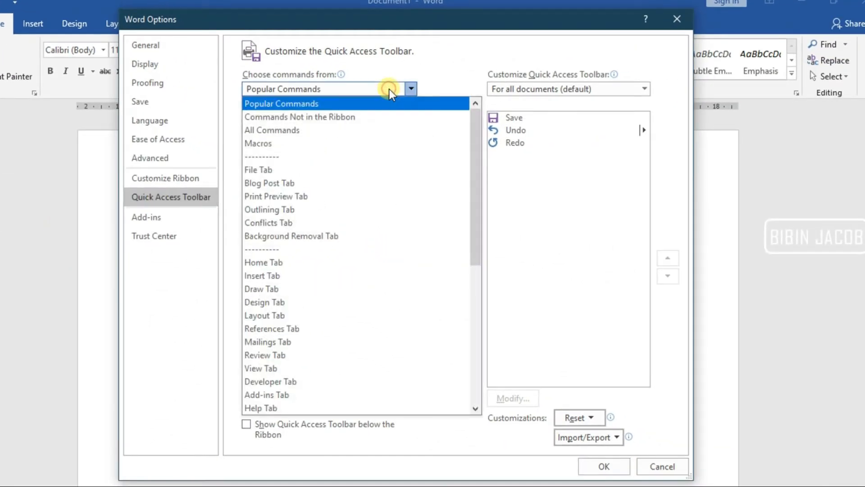
click(273, 132)
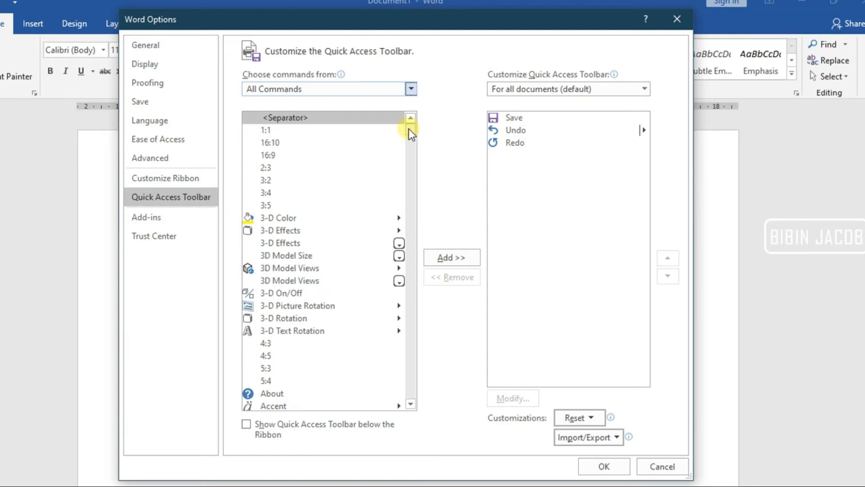
drag(409, 128, 414, 350)
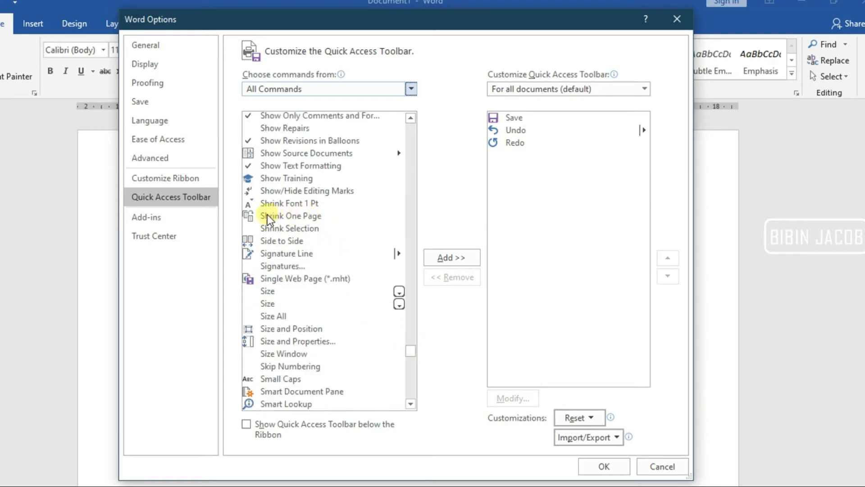
click(307, 215)
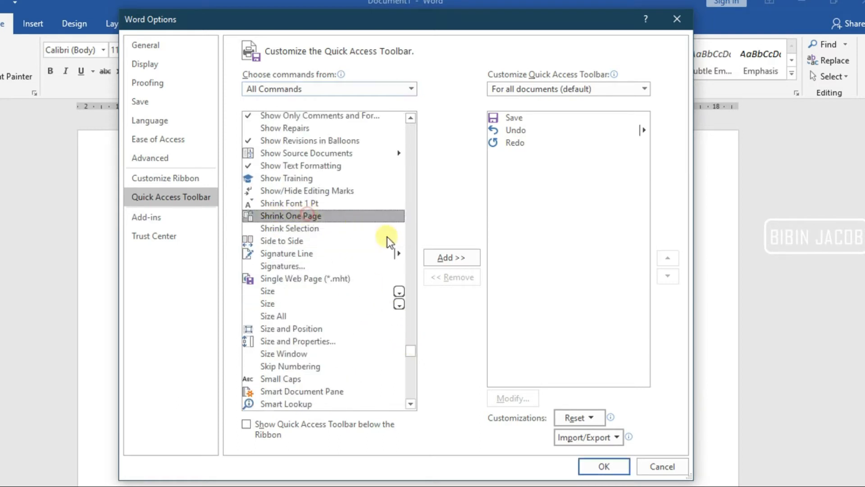
click(442, 258)
click(606, 466)
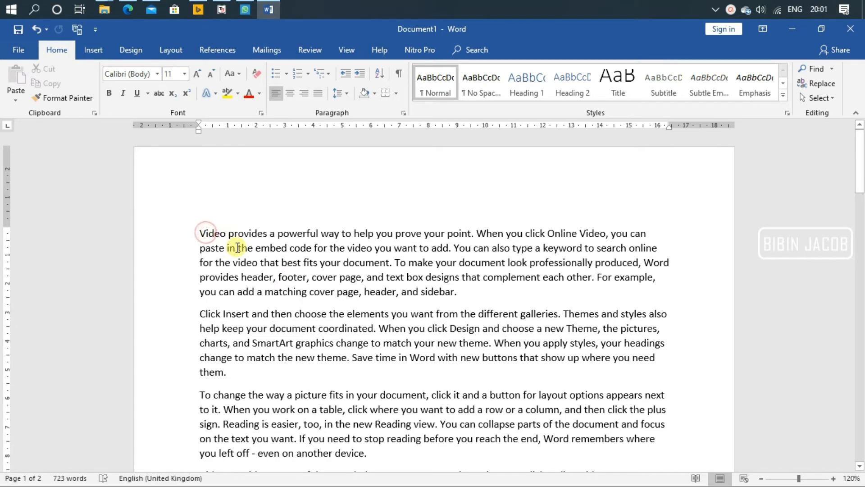
Apply Shrink One Page to the whole document's text and check how the text fits on the page
key(ctrl+a)
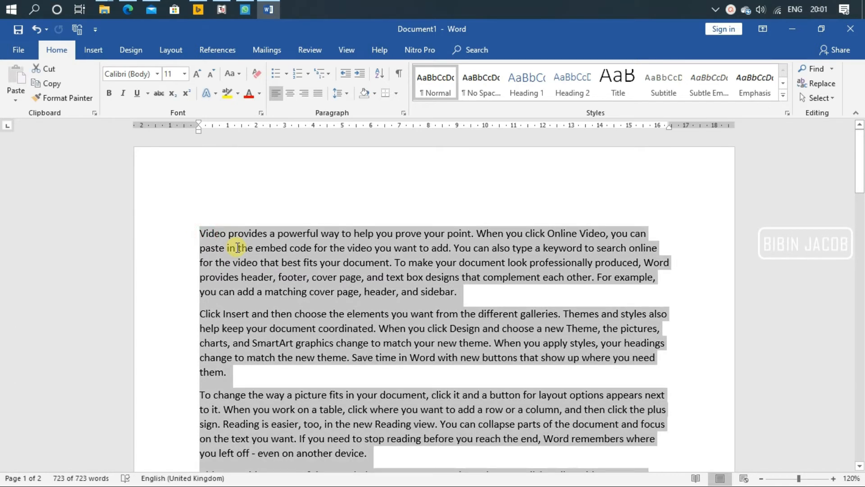
click(78, 28)
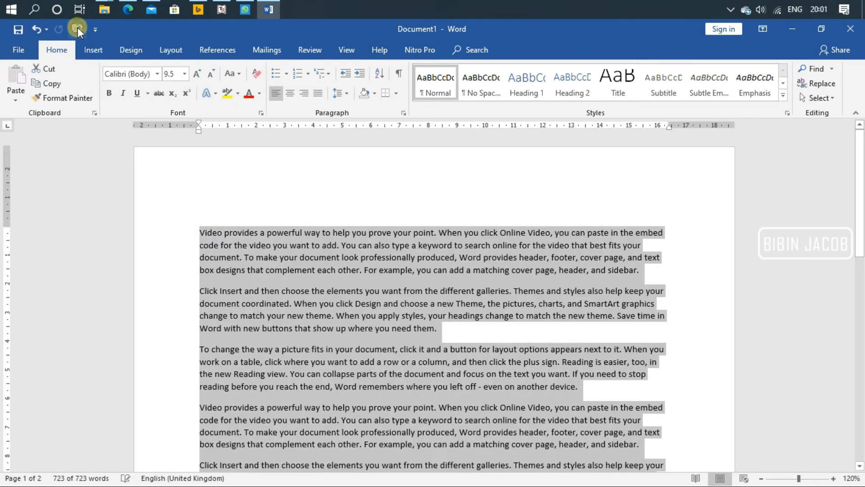
click(328, 266)
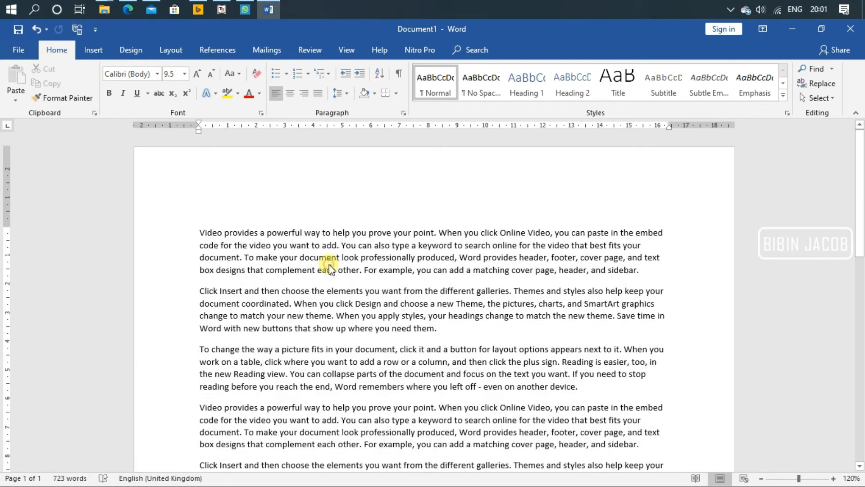
scroll(429, 282, down, 10)
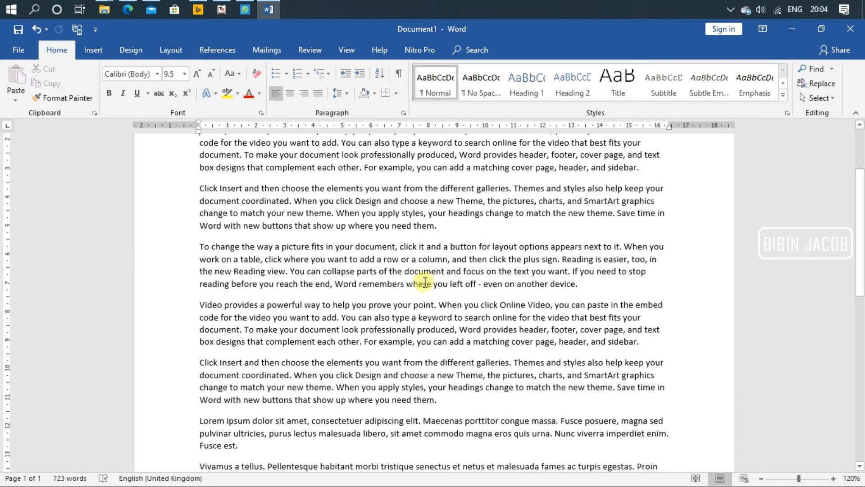
scroll(425, 282, down, 3)
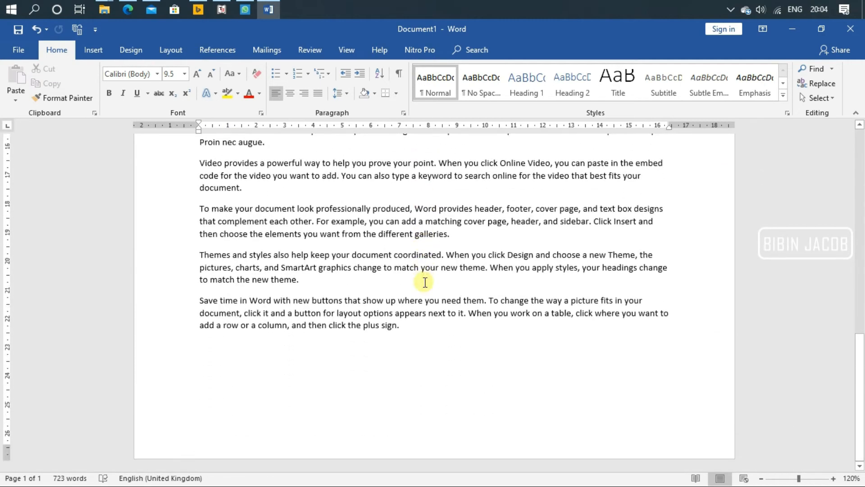
scroll(425, 282, up, 13)
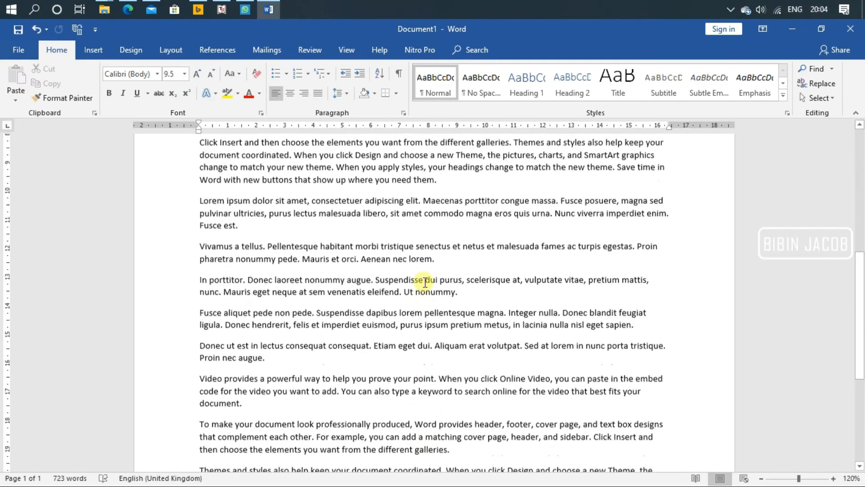
scroll(424, 282, up, 1)
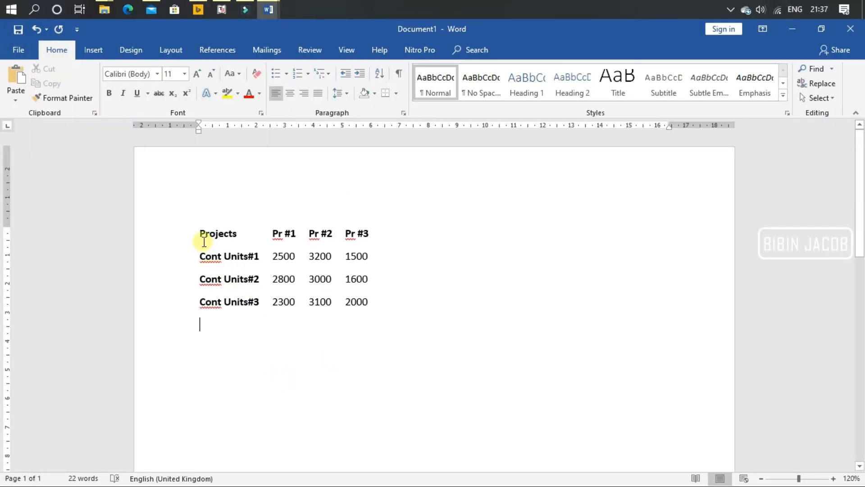
Convert the tabbed Projects list into a table with 4 columns and fixed automatic column width, separating the text at tabs
drag(201, 231, 363, 303)
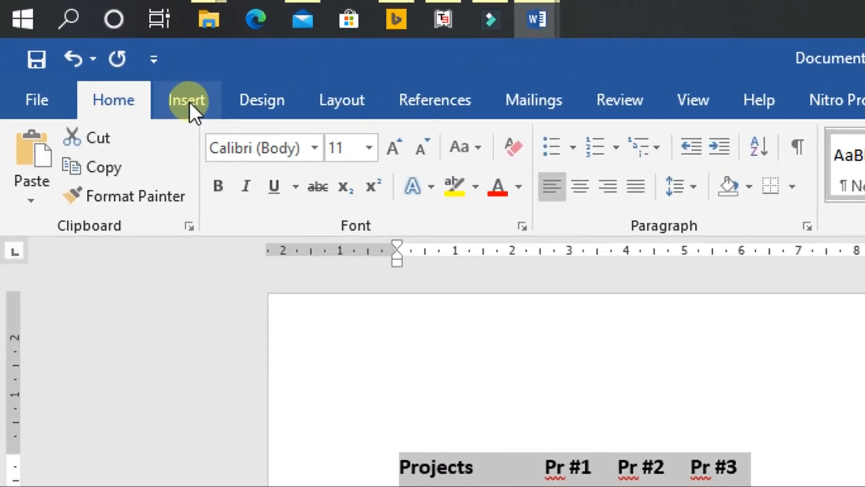
click(189, 101)
click(165, 158)
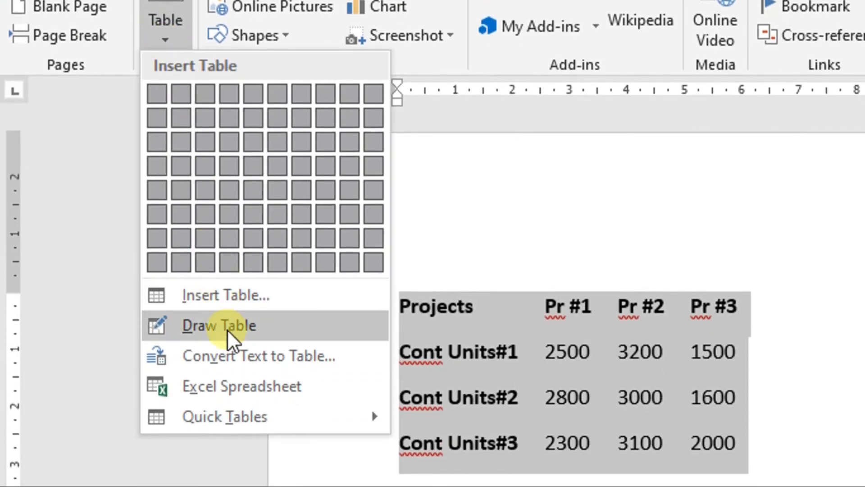
click(212, 355)
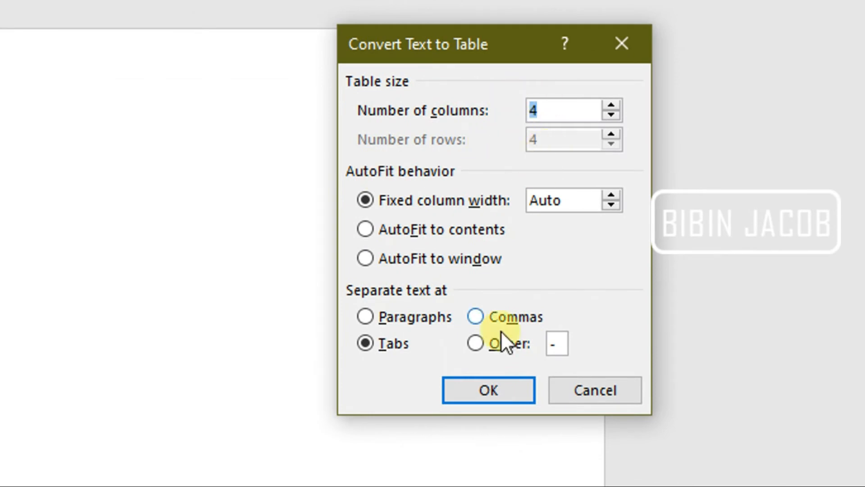
click(485, 390)
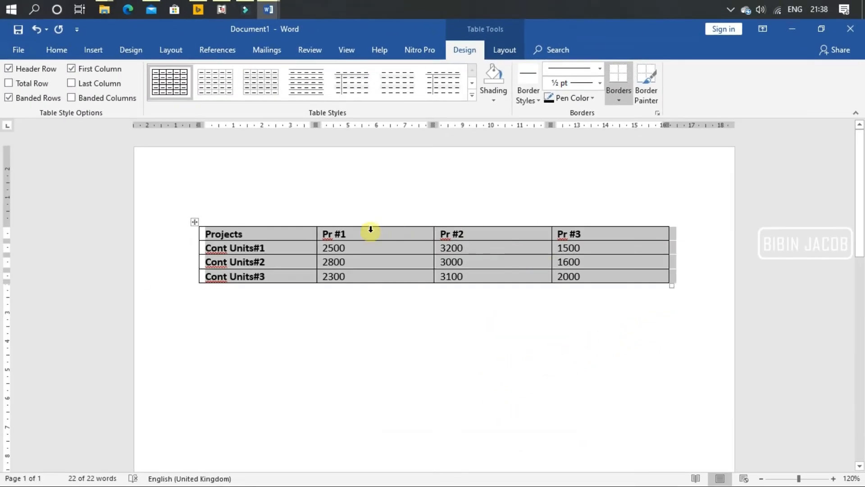
click(496, 294)
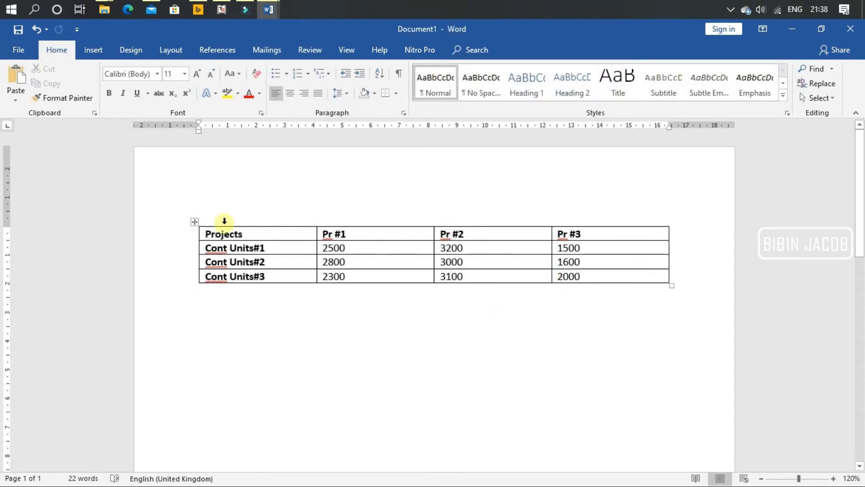
Select the whole Projects table and look through the border options available for it
click(194, 221)
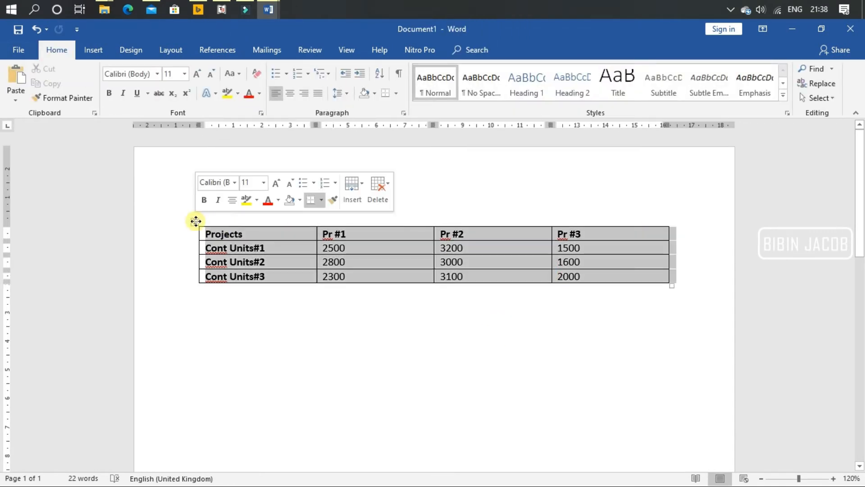
click(618, 98)
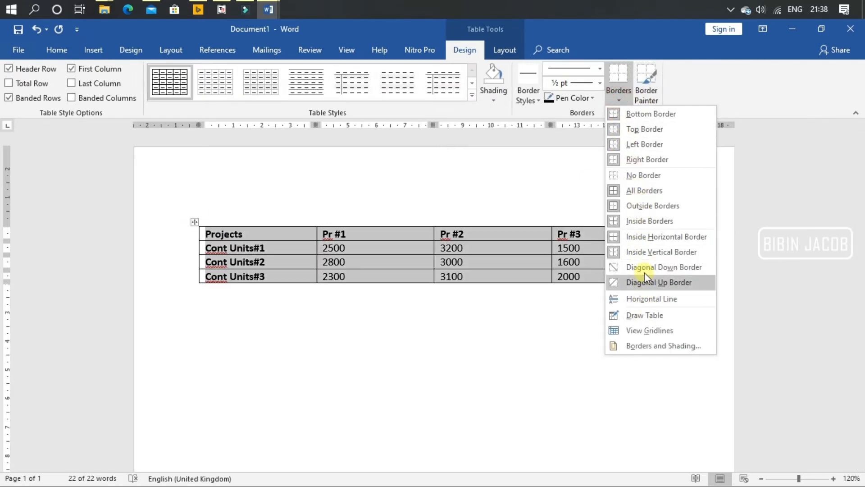
click(497, 171)
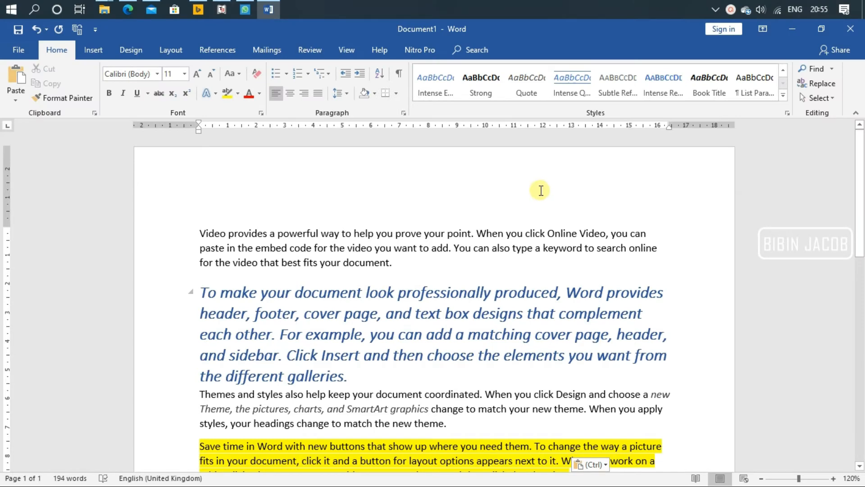
Copy the large blue italic formatting of "make your document look professionally" onto the word "powerful" in the first paragraph with Format Painter
scroll(538, 194, down, 1)
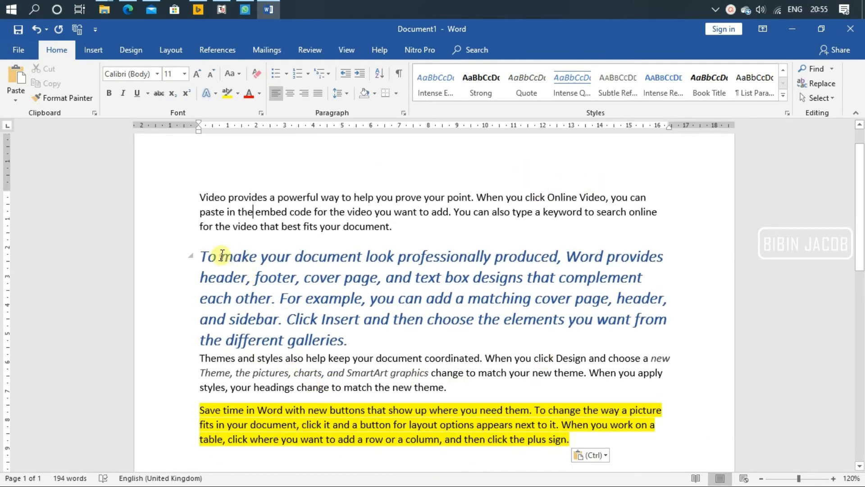
drag(222, 254, 441, 253)
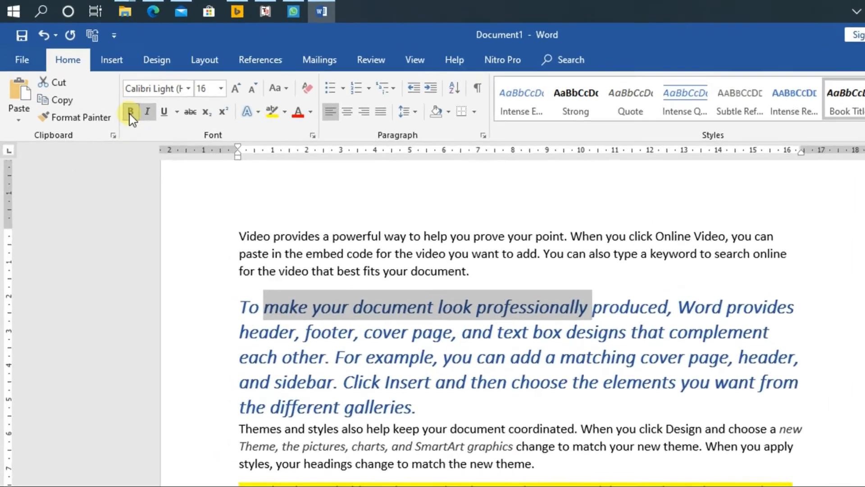
click(81, 118)
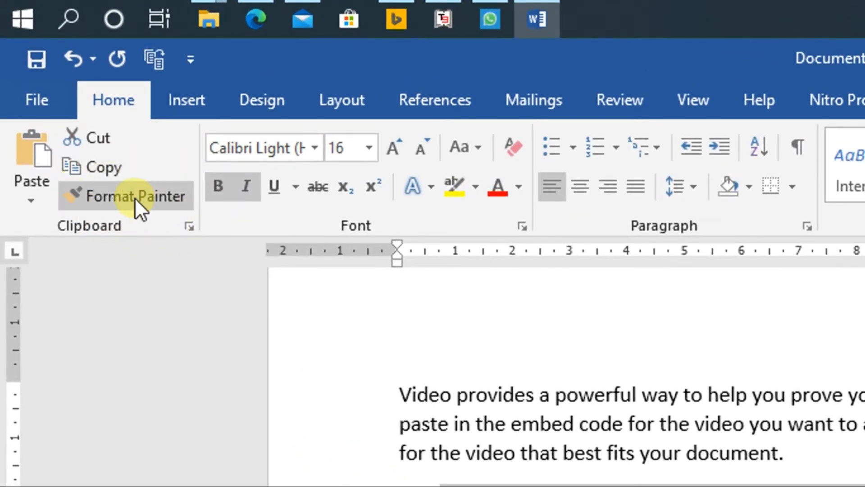
click(134, 197)
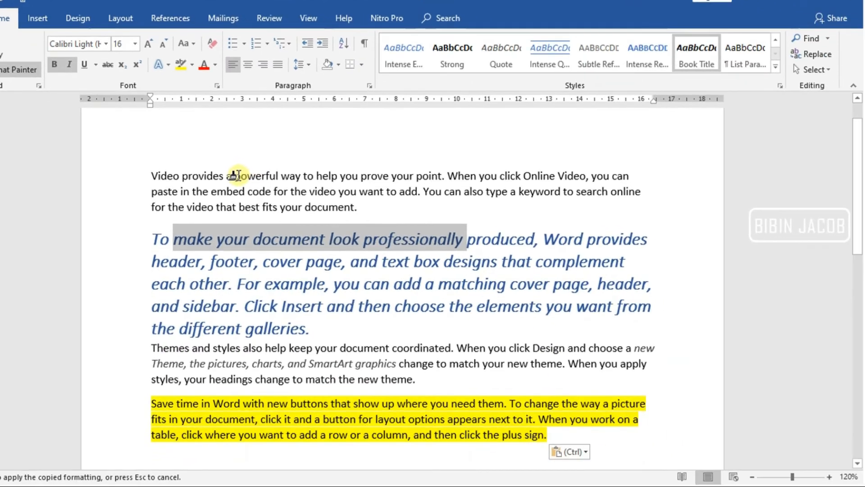
drag(273, 202, 322, 202)
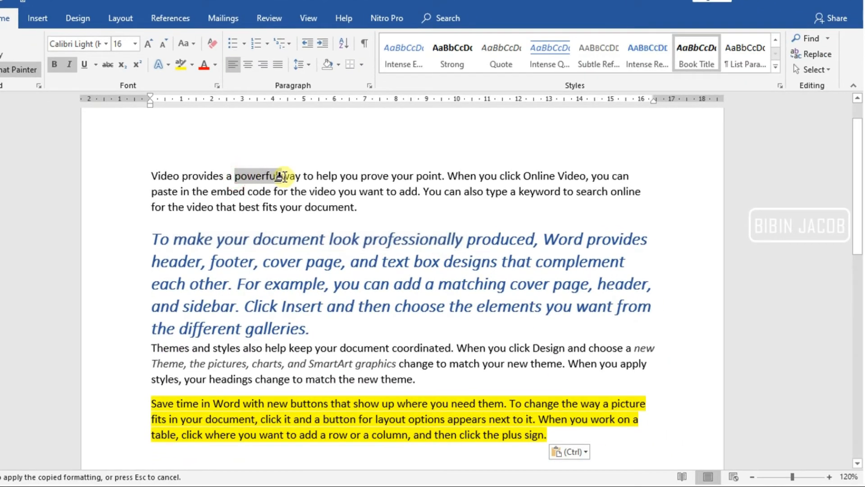
drag(280, 176, 283, 176)
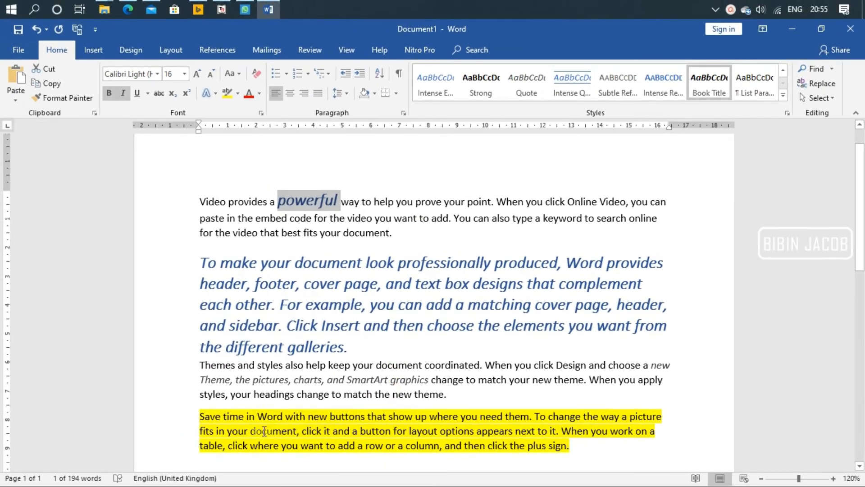
Use Format Painter to copy the yellow highlighting onto "want to add" and the grey italic formatting onto "When you click Online Video" in the first paragraph
drag(217, 415, 350, 431)
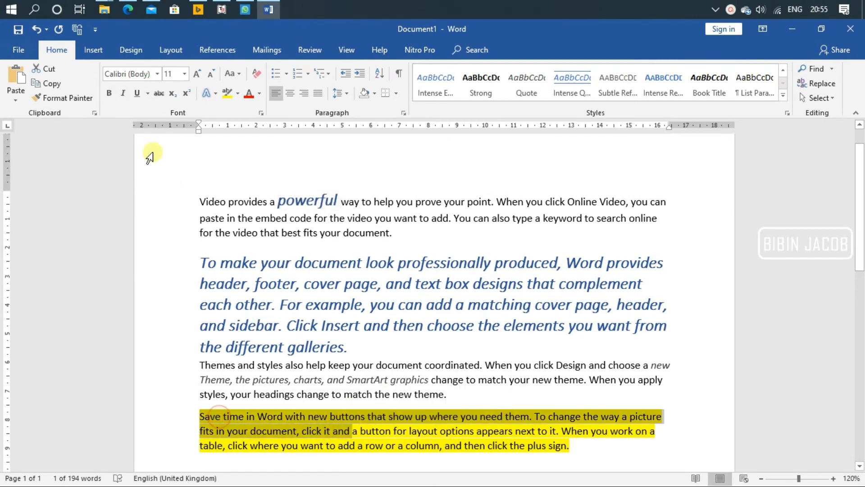
click(70, 98)
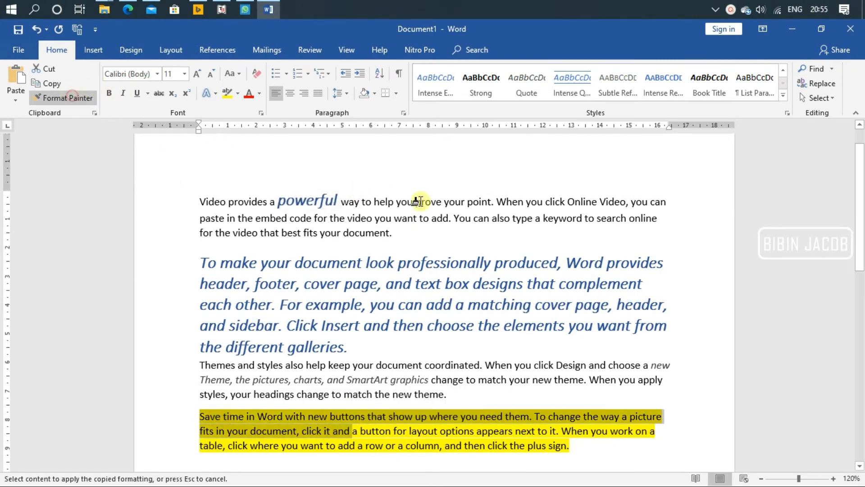
drag(395, 218, 449, 218)
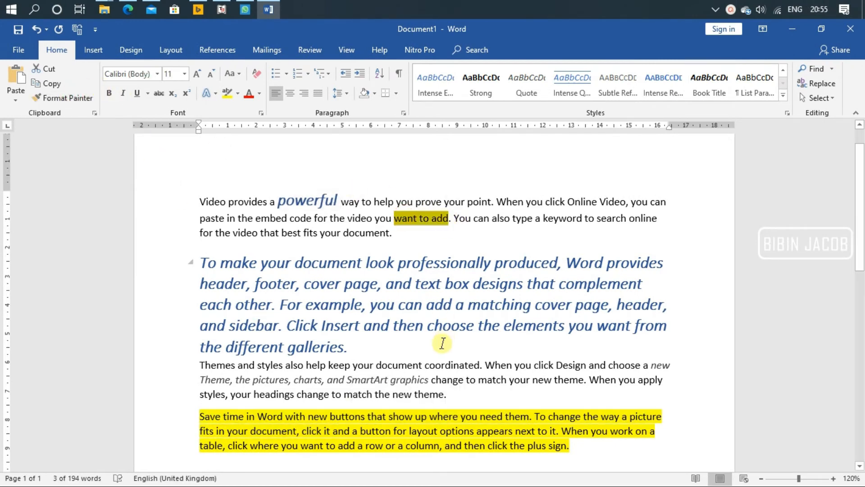
drag(220, 380, 320, 380)
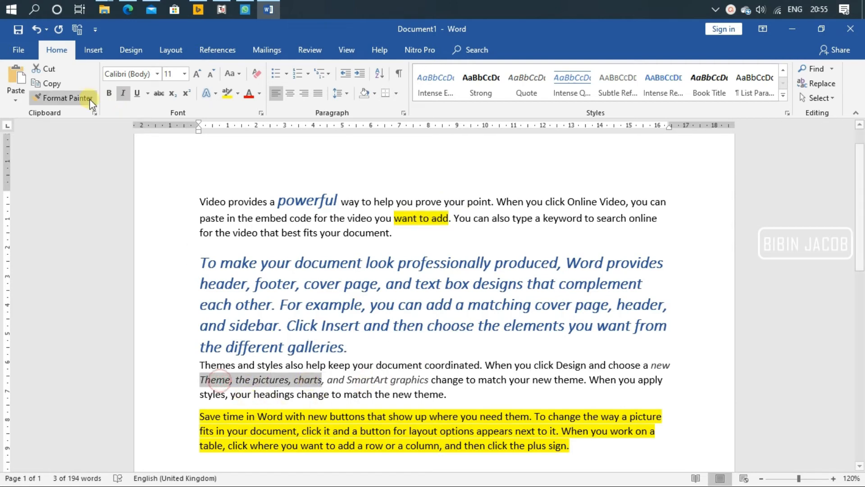
click(51, 98)
drag(497, 202, 623, 202)
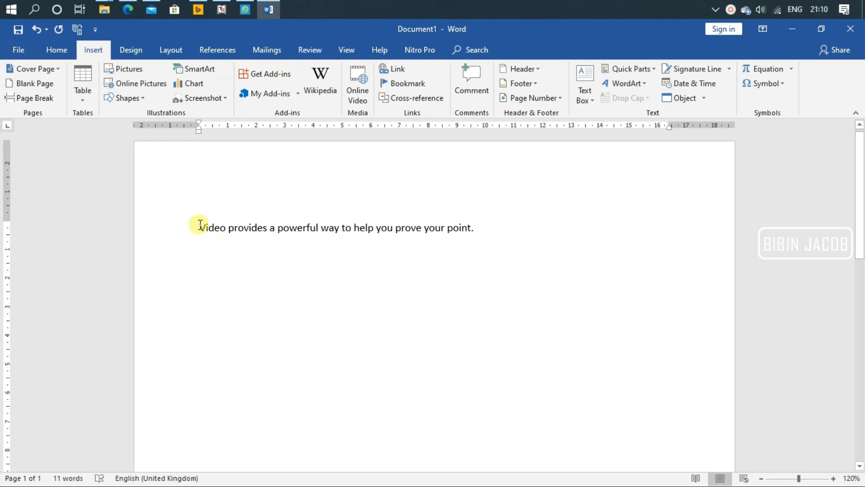
Add an AutoCorrect entry that replaces _- with the plain text "Video provides a powerful way to help you prove your point."
drag(198, 226, 476, 230)
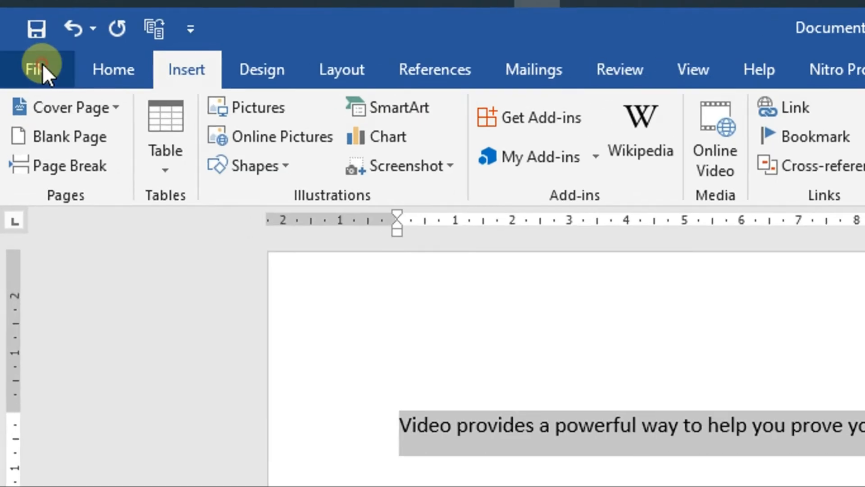
click(18, 50)
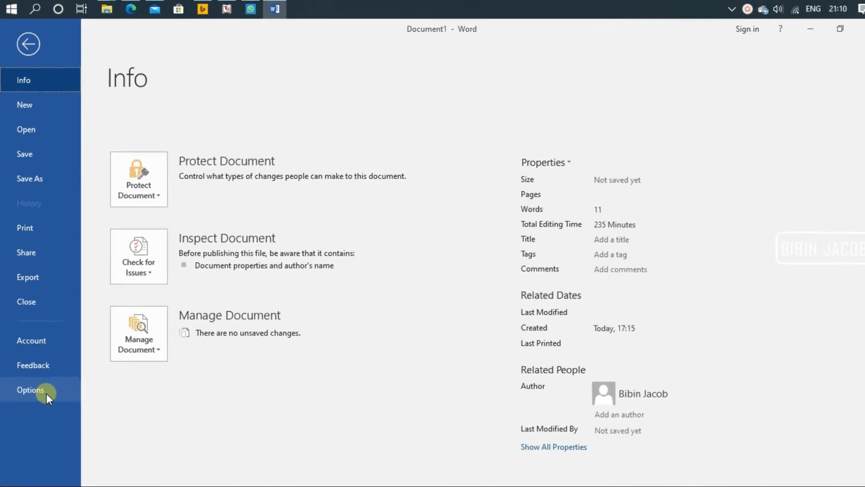
click(44, 391)
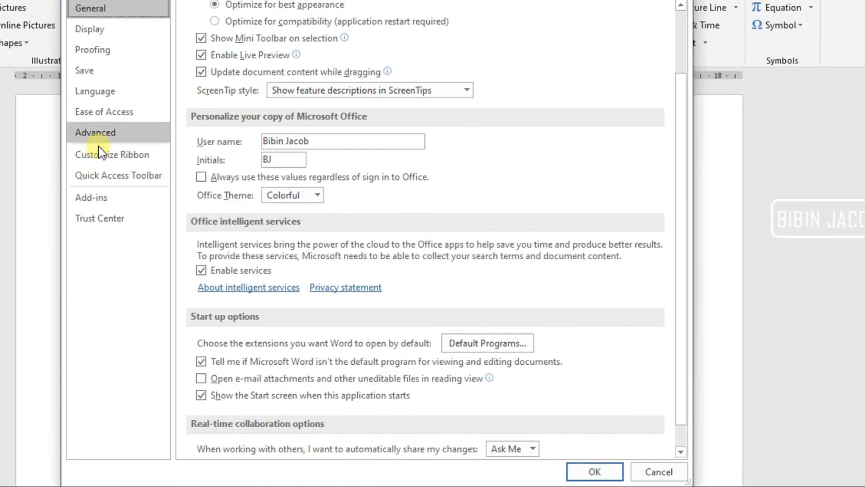
click(204, 104)
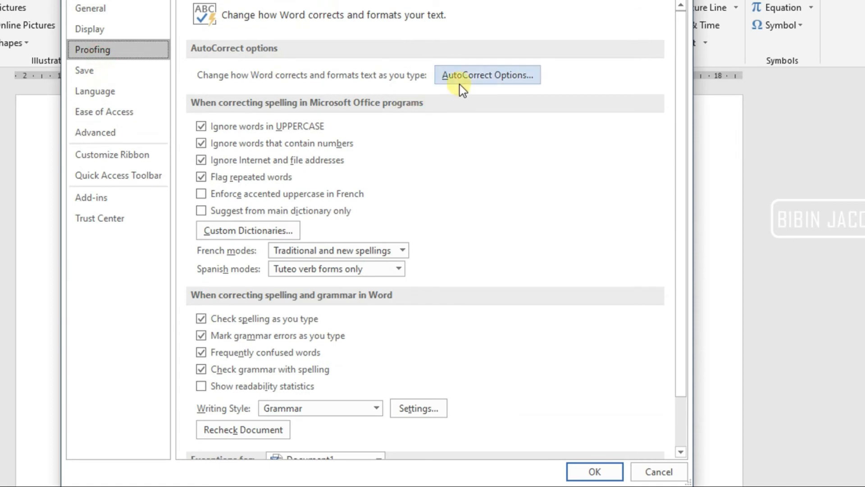
click(505, 75)
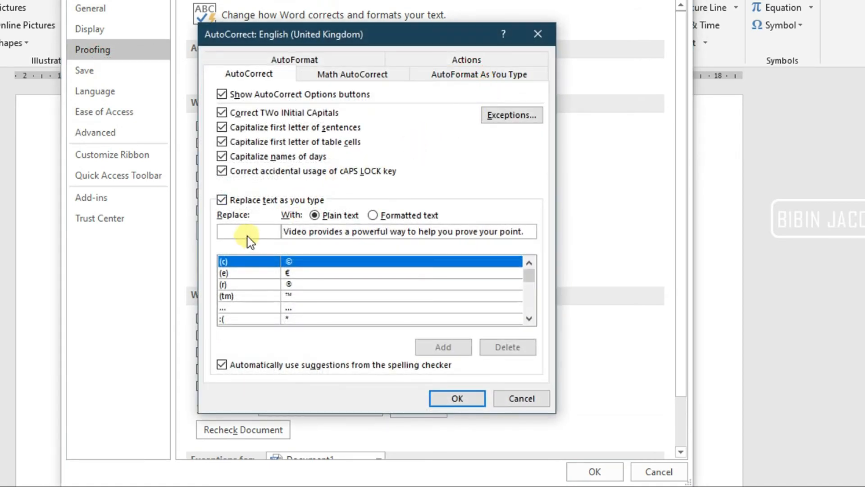
text(_-)
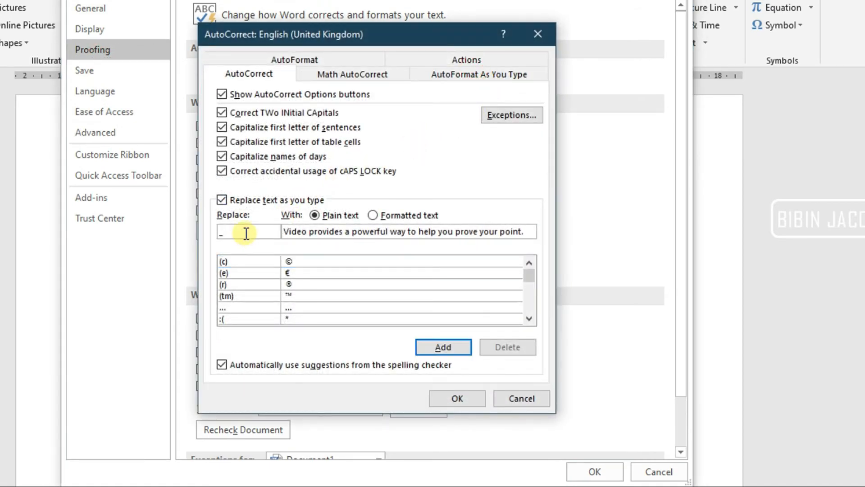
click(460, 348)
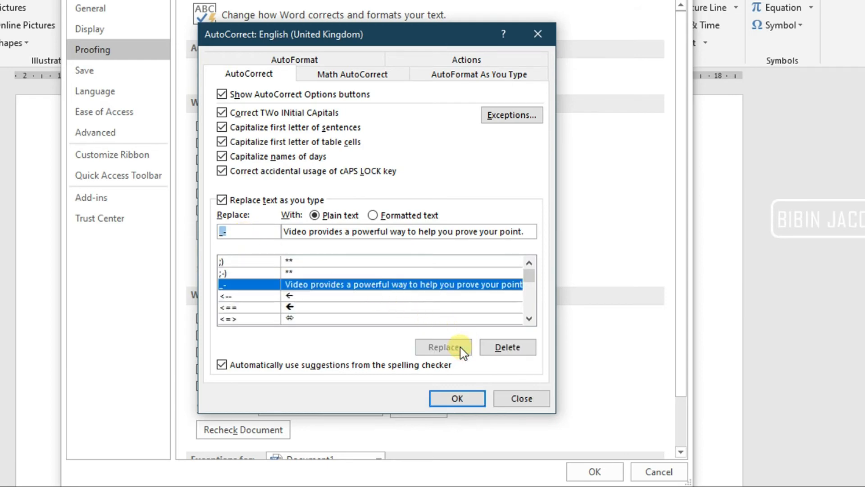
click(456, 399)
click(597, 471)
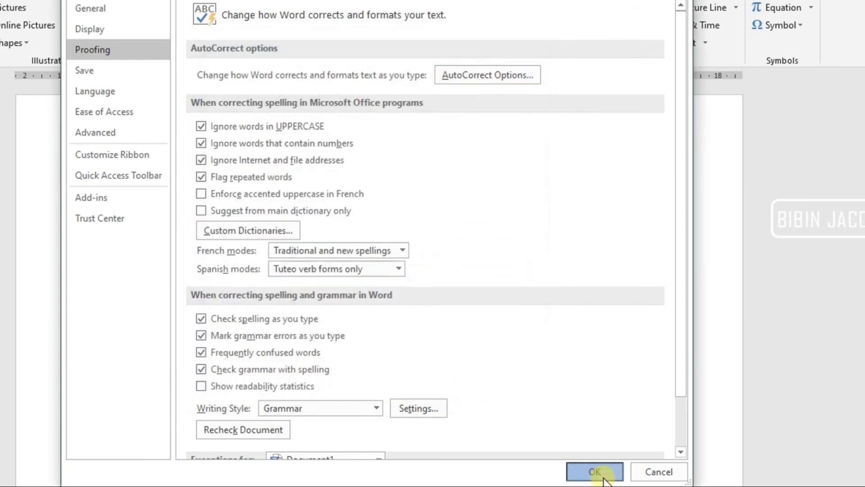
Insert the stored sentence below the existing line by entering the _- AutoCorrect shortcut twice
click(425, 370)
text(_- )
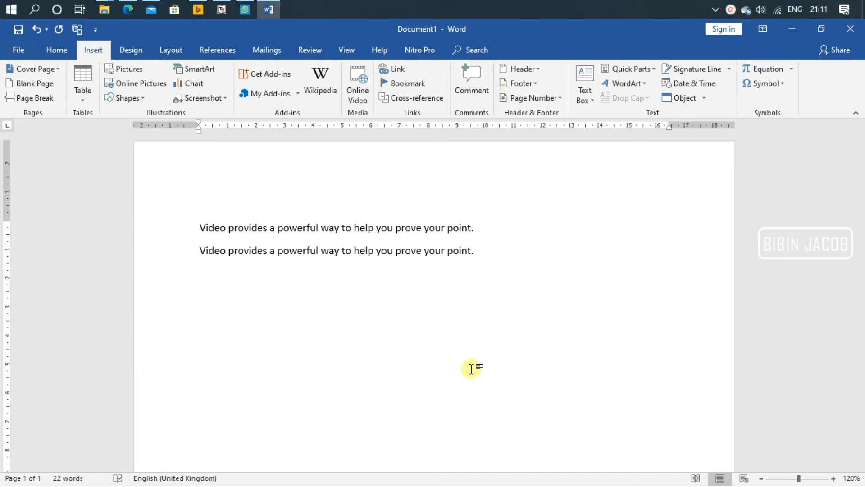
text(_-)
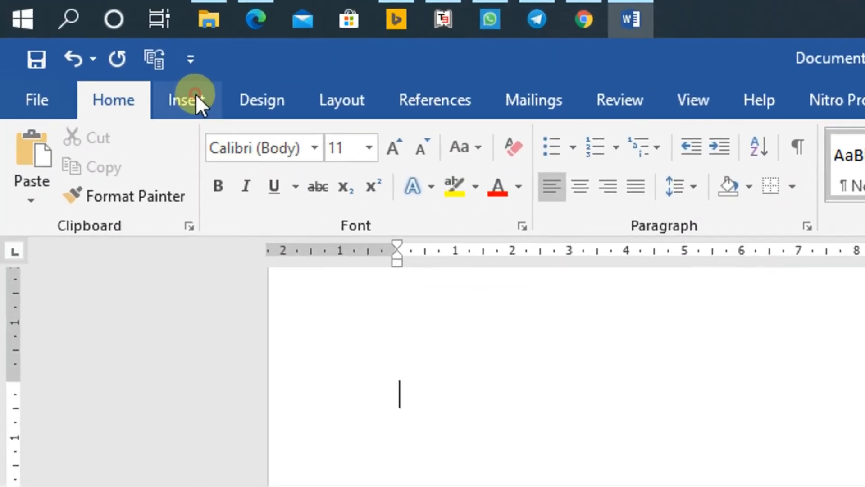
Insert a screenshot of the open YouTube browser window into the blank document, then deselect the picture
click(195, 93)
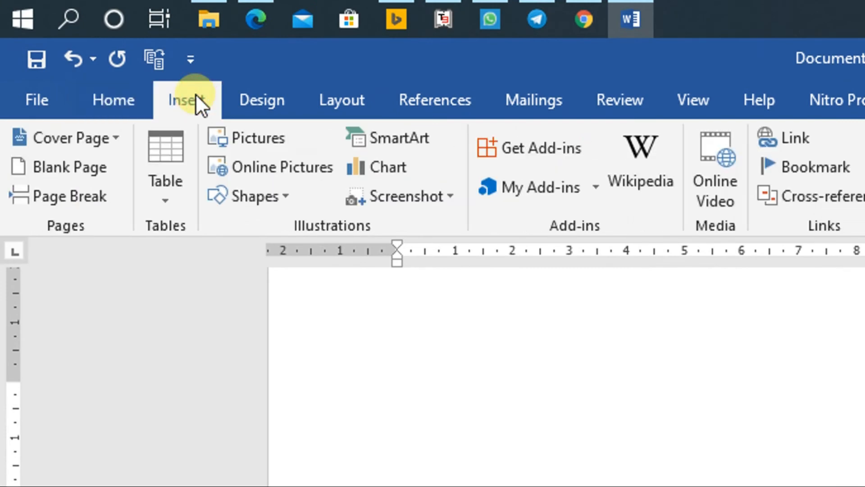
click(408, 200)
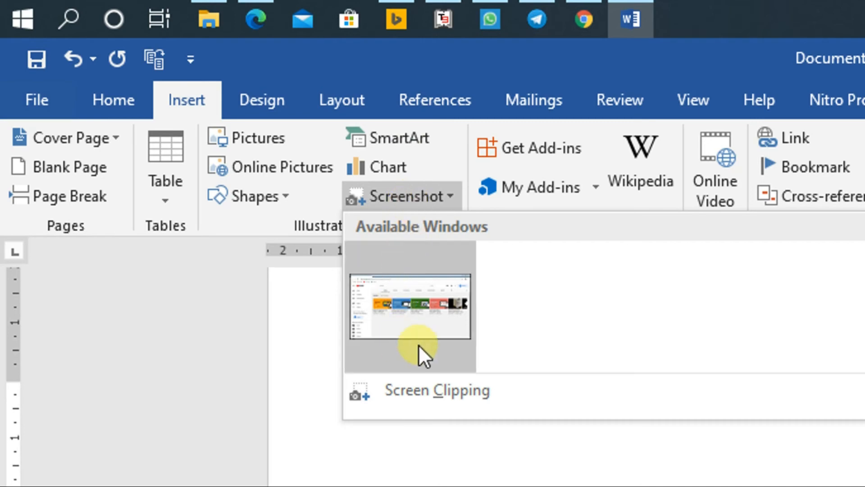
click(444, 304)
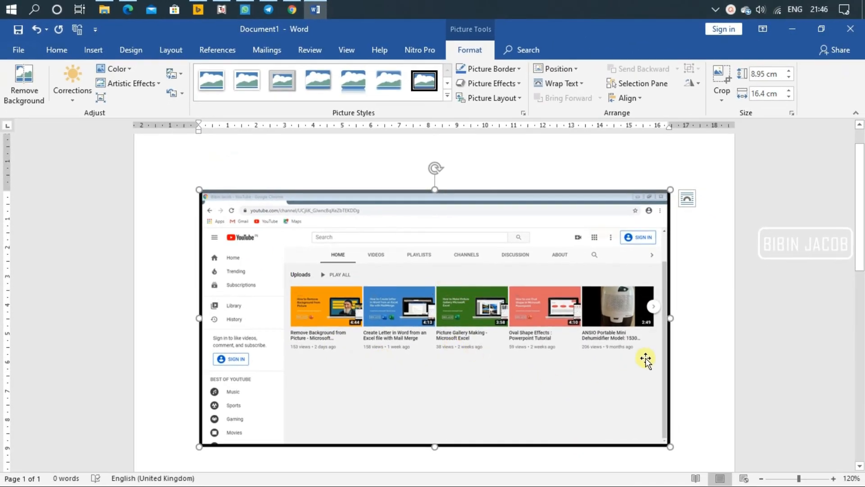
click(691, 350)
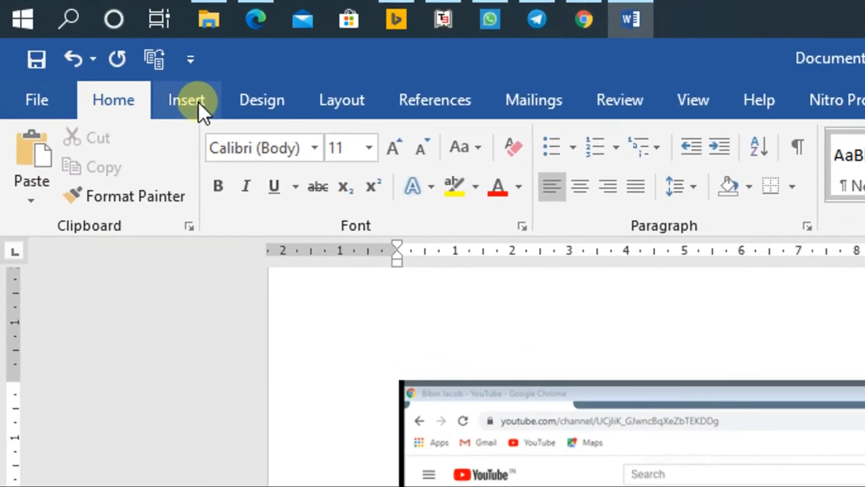
Insert a screen clipping of the "Remove Background from Picture" video tile, about 5.1 by 5.8 cm, below the browser screenshot
click(198, 101)
click(445, 193)
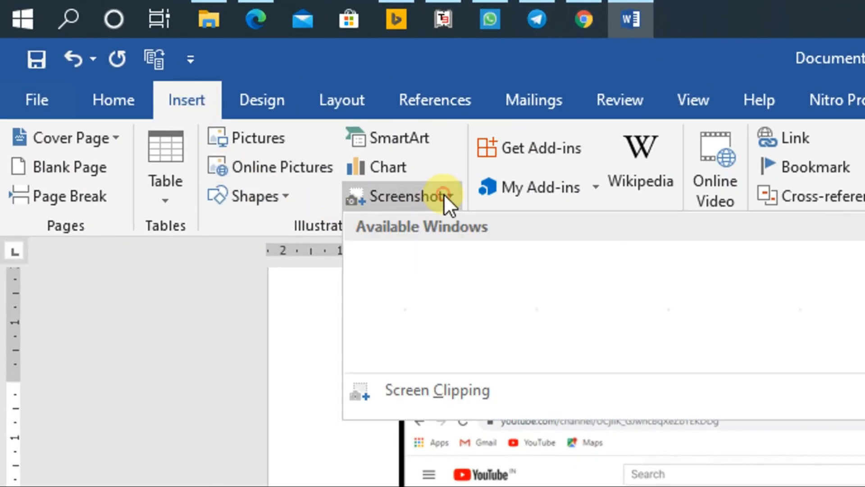
click(420, 387)
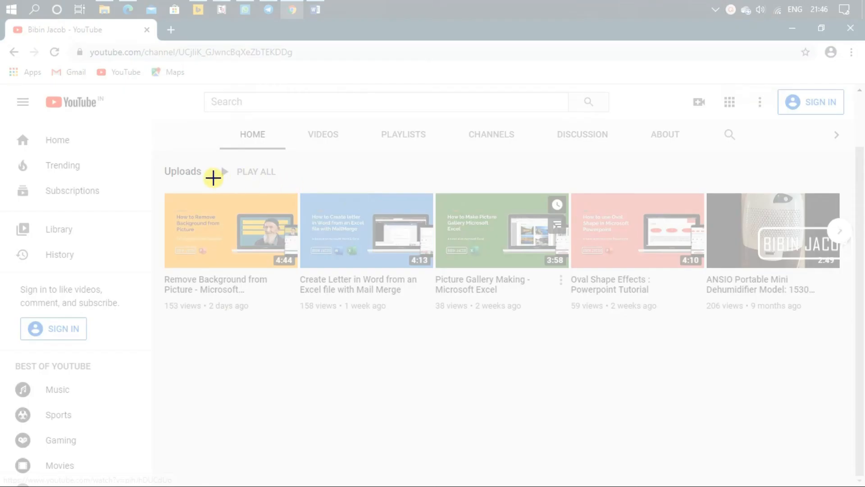
drag(161, 189, 299, 309)
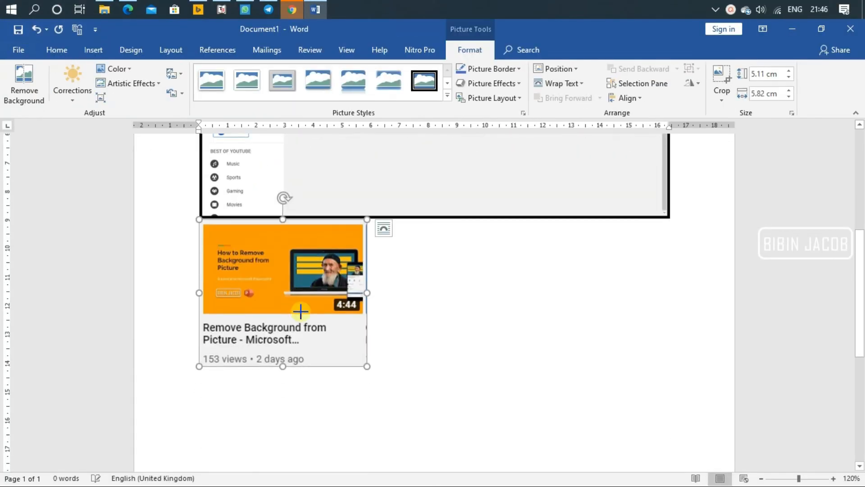
click(441, 324)
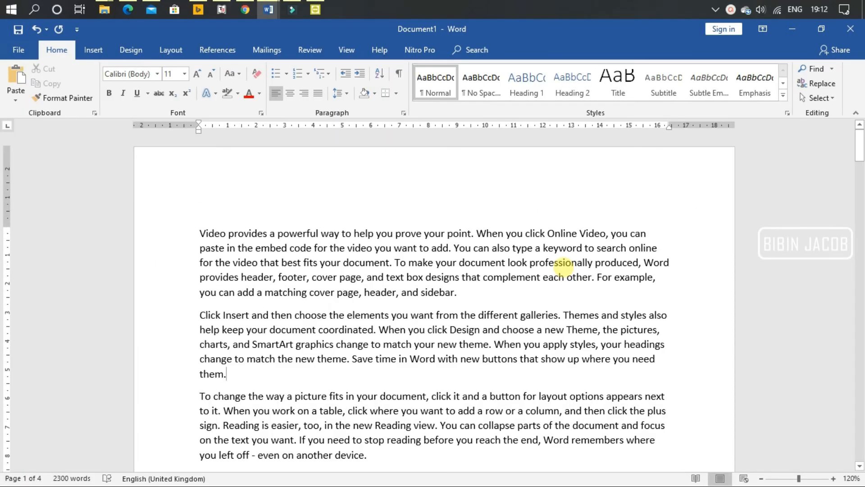
Set the page orientation to Landscape from the end of page 1 onward, applying the page setup to "This point forward"
scroll(564, 266, down, 15)
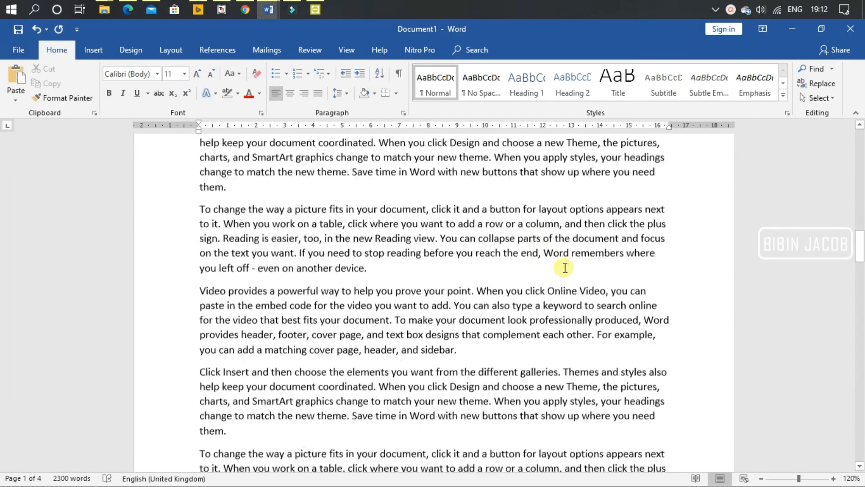
scroll(565, 267, down, 7)
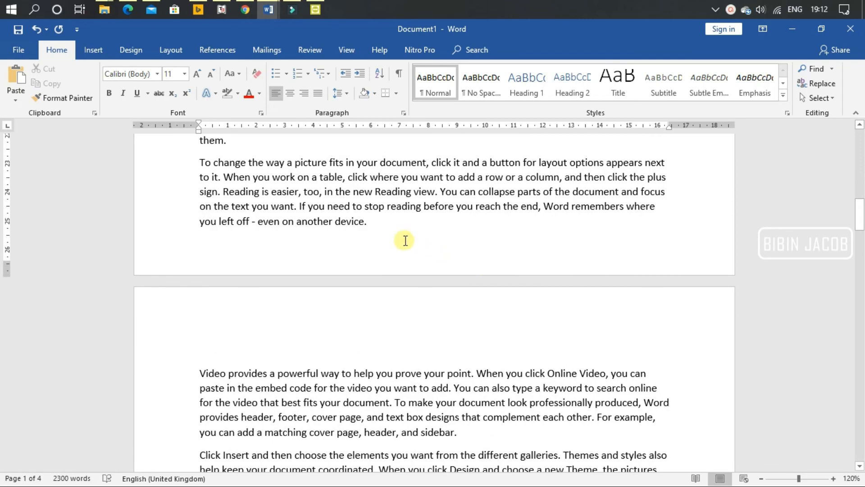
click(376, 222)
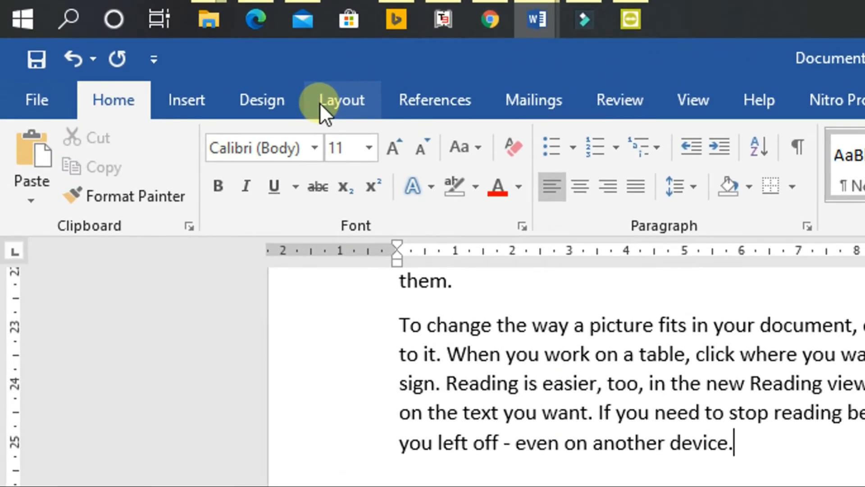
click(320, 102)
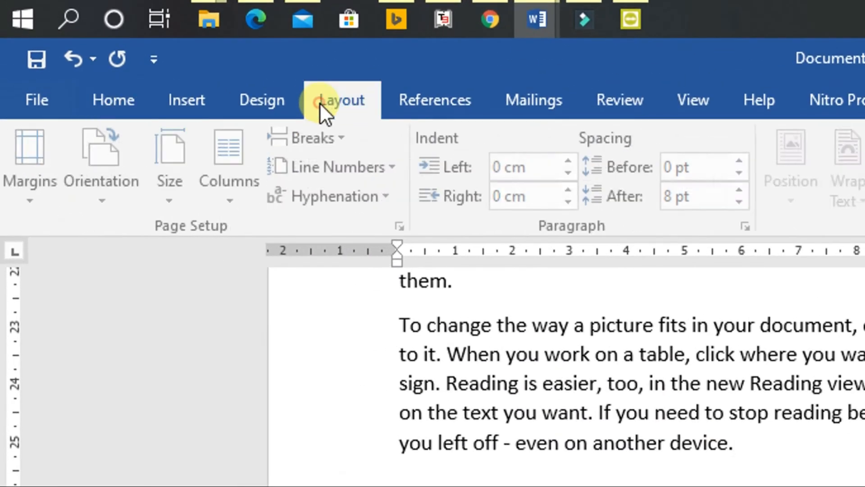
click(404, 224)
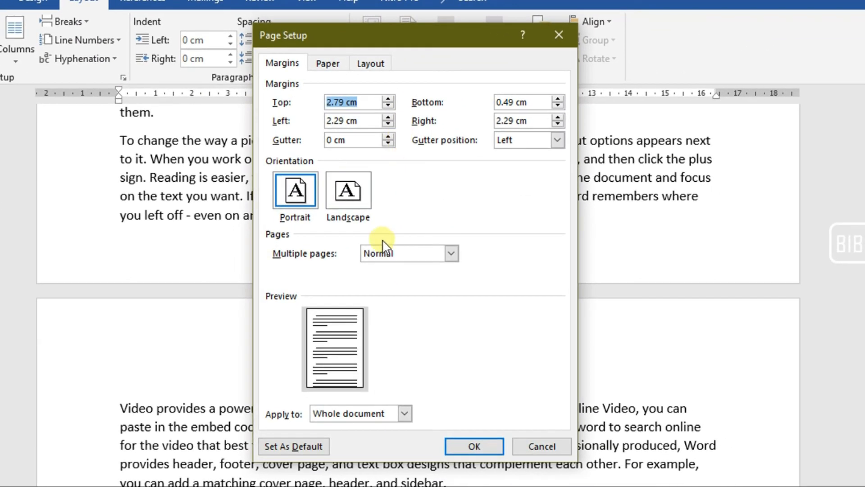
click(358, 189)
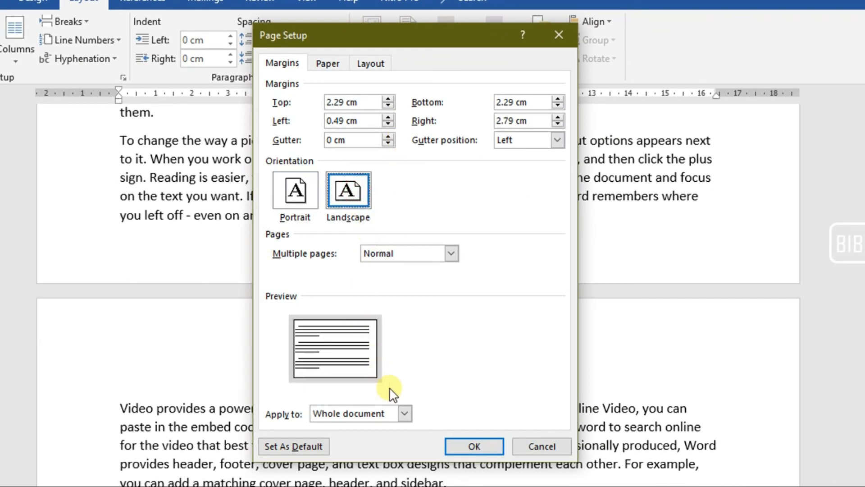
click(405, 414)
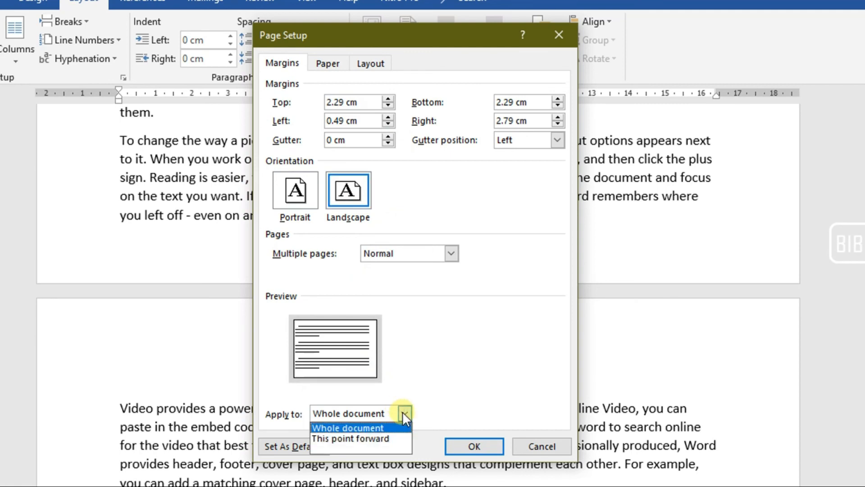
click(382, 438)
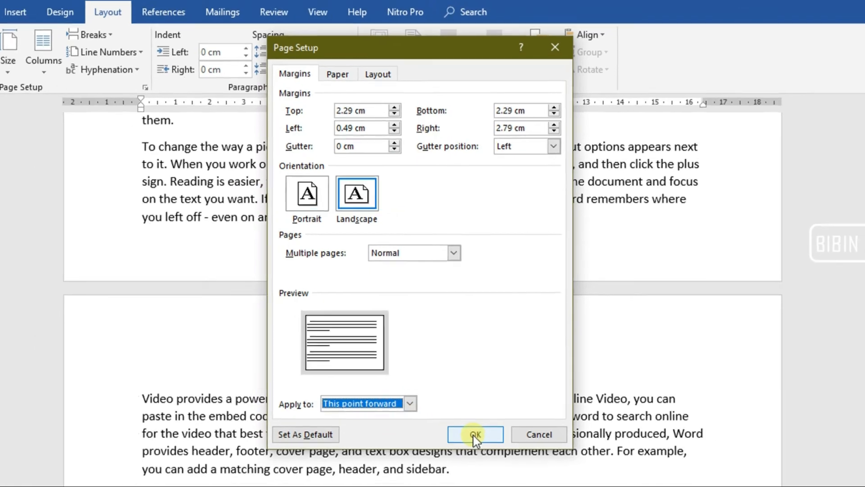
click(456, 449)
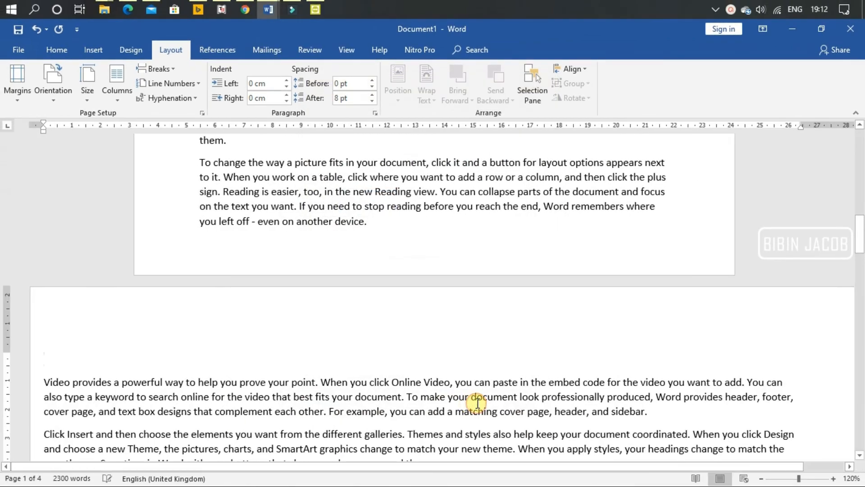
Return the pages to Portrait from the end of the landscape page 2, applying the page setup to "This point forward"
scroll(473, 388, down, 20)
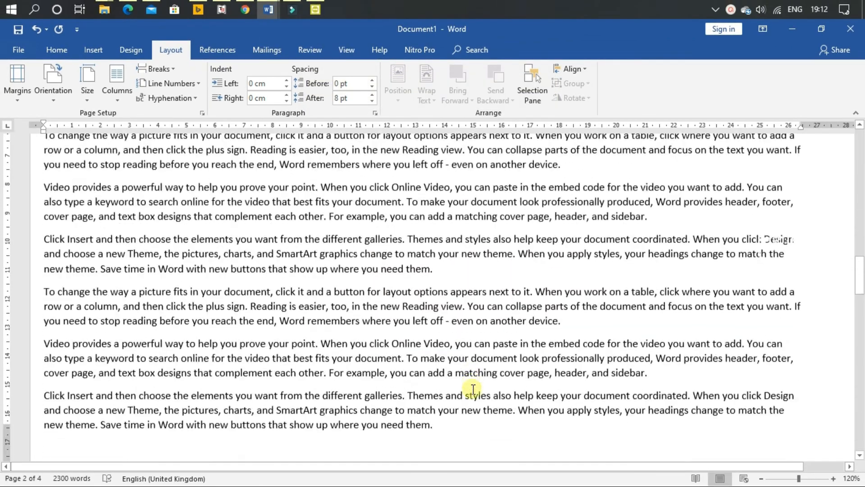
scroll(473, 388, down, 4)
scroll(464, 332, up, 6)
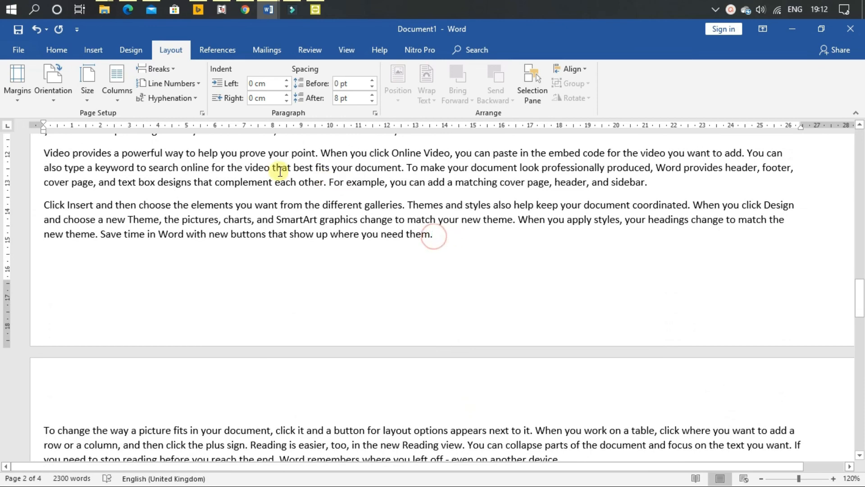
click(202, 113)
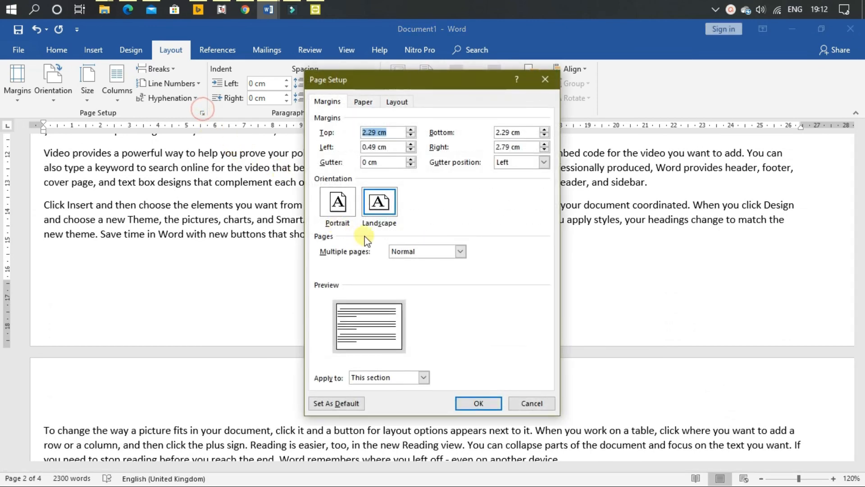
click(336, 209)
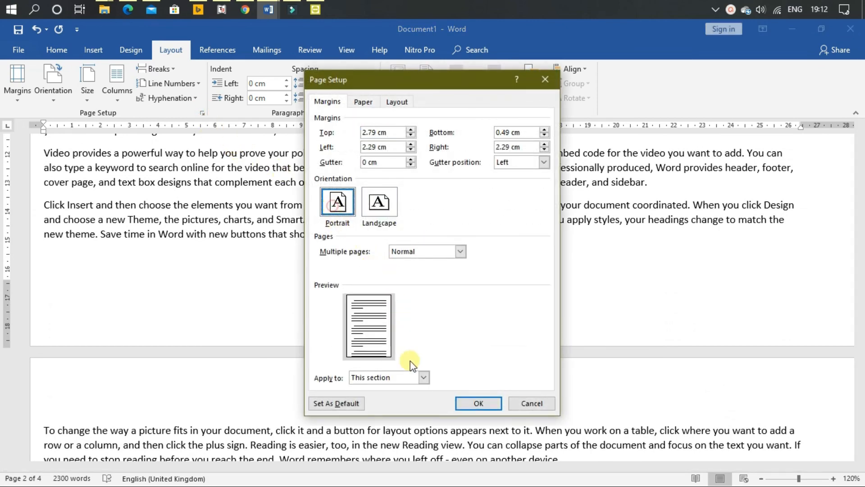
click(421, 377)
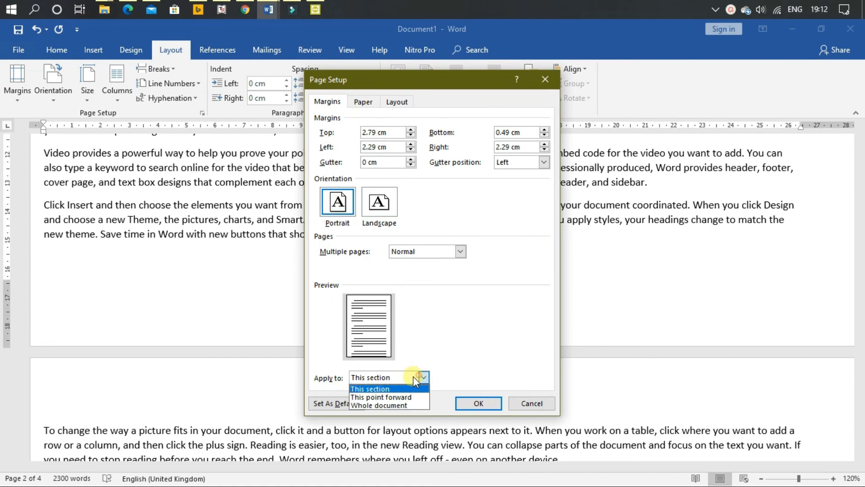
click(385, 397)
click(479, 403)
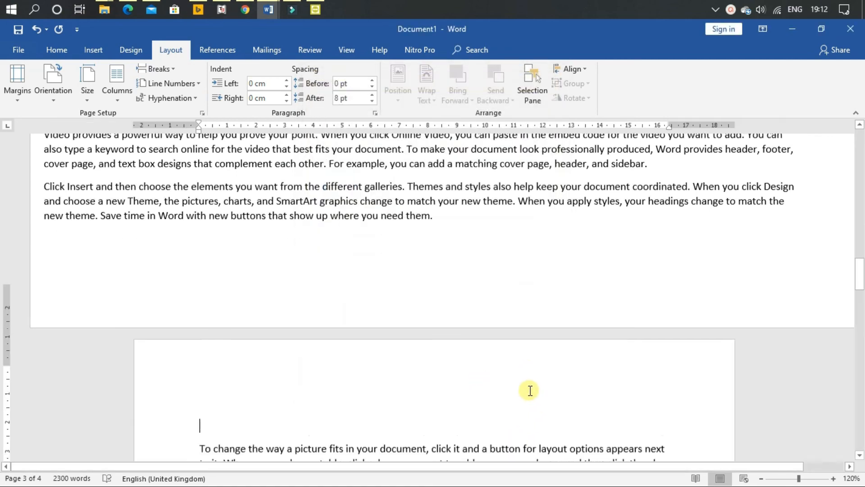
Review the document's mixed page orientations and open the print preview at the landscape second page
scroll(527, 390, down, 3)
key(ctrl+z)
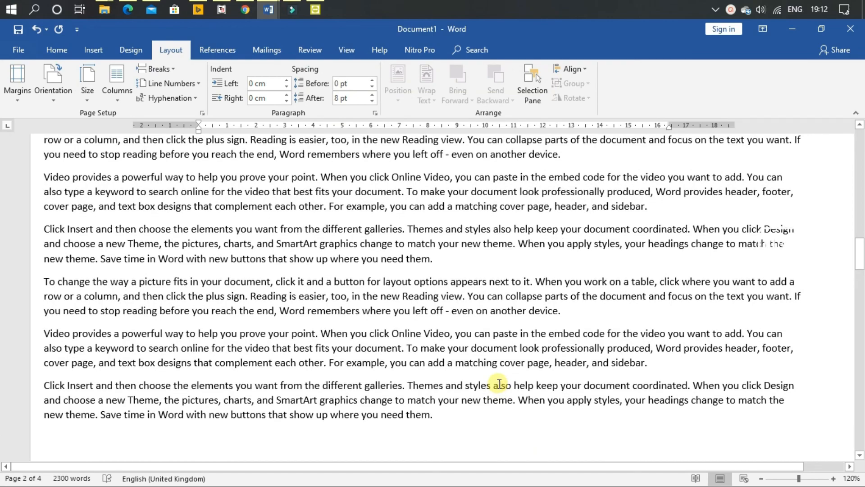
key(ctrl+p)
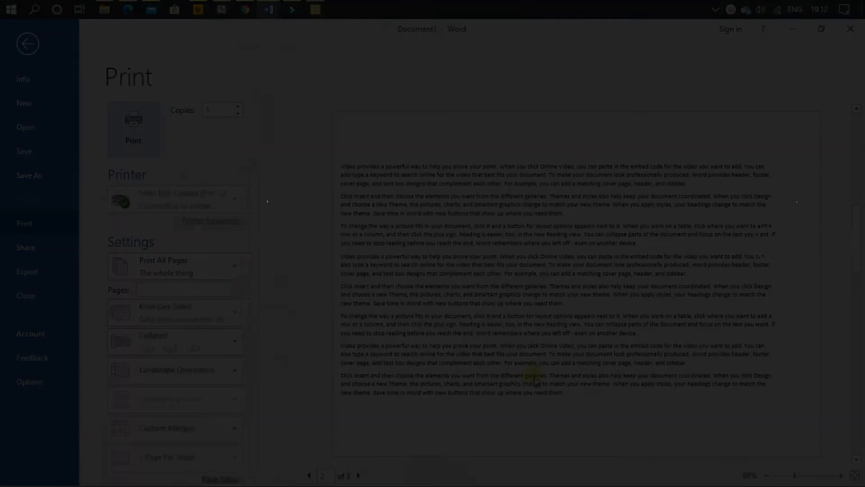